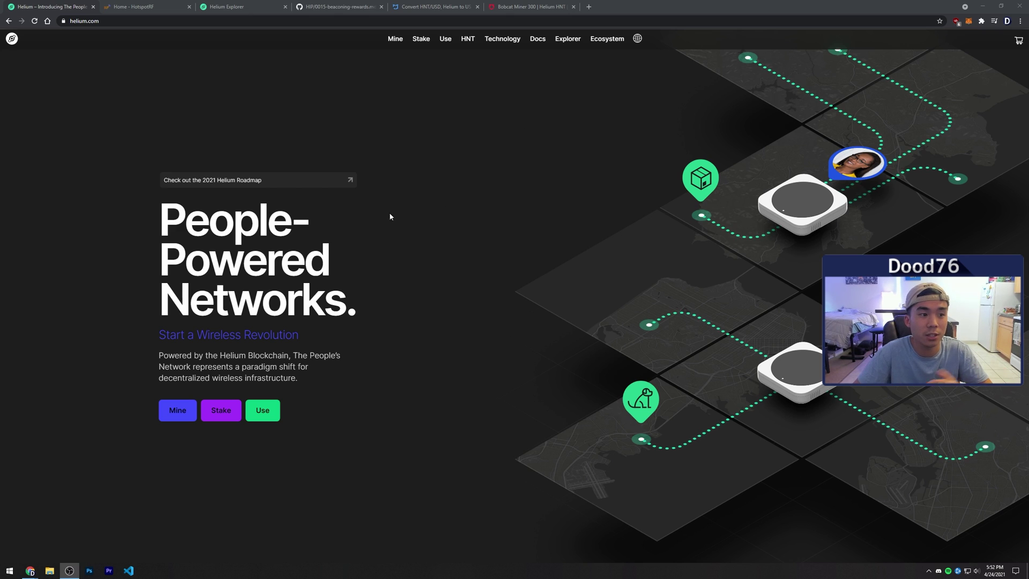
Bring Chrome to the front and switch to the 'Home - HotspotRF' tab.
left_click(335, 198)
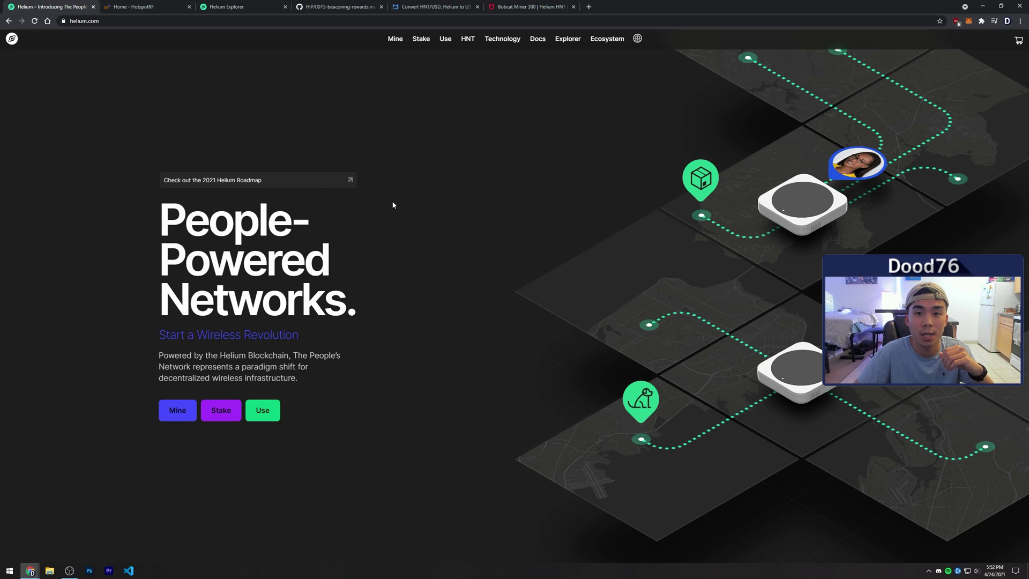
left_click(157, 7)
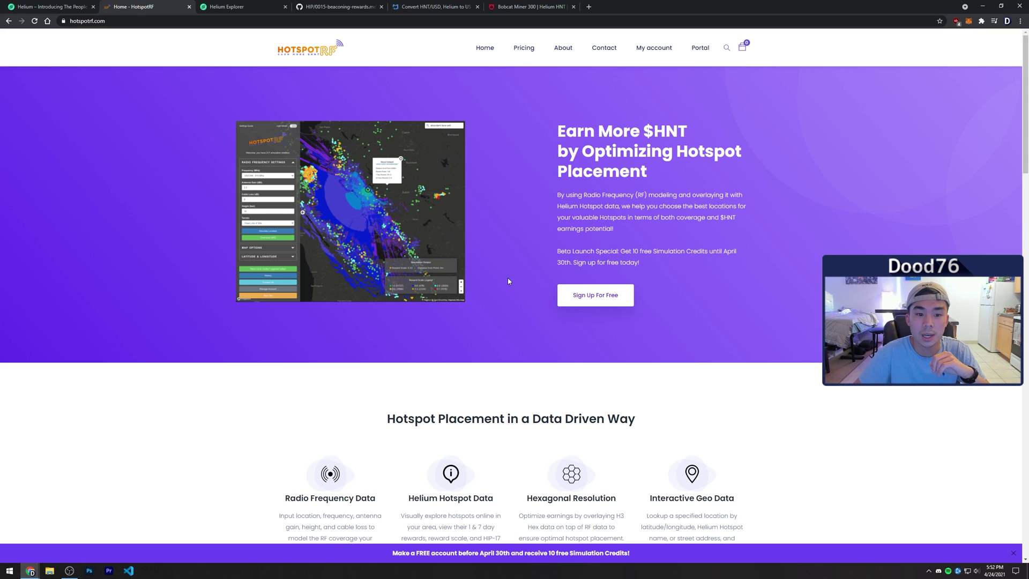
left_click(596, 295)
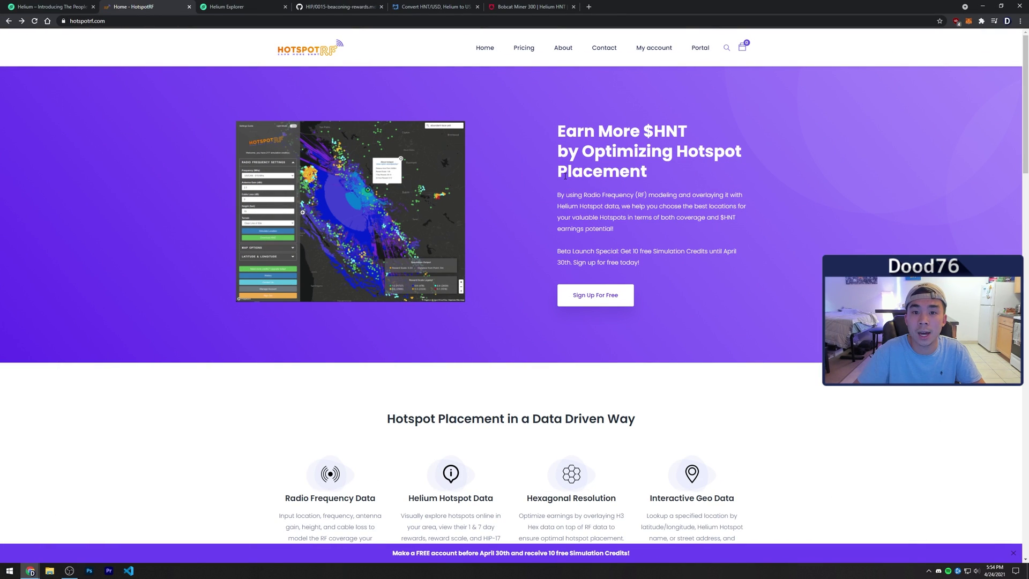
Open the Portal coverage map and move the simulated hotspot's hex grid onto downtown Oakland.
left_click(701, 49)
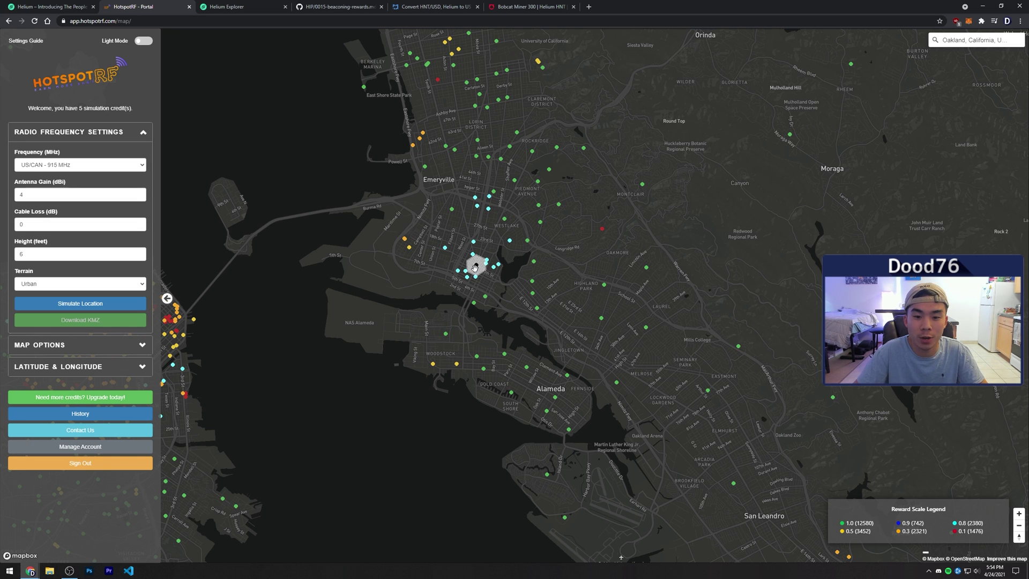
scroll(479, 265, "up", 1)
scroll(478, 266, "up", 1)
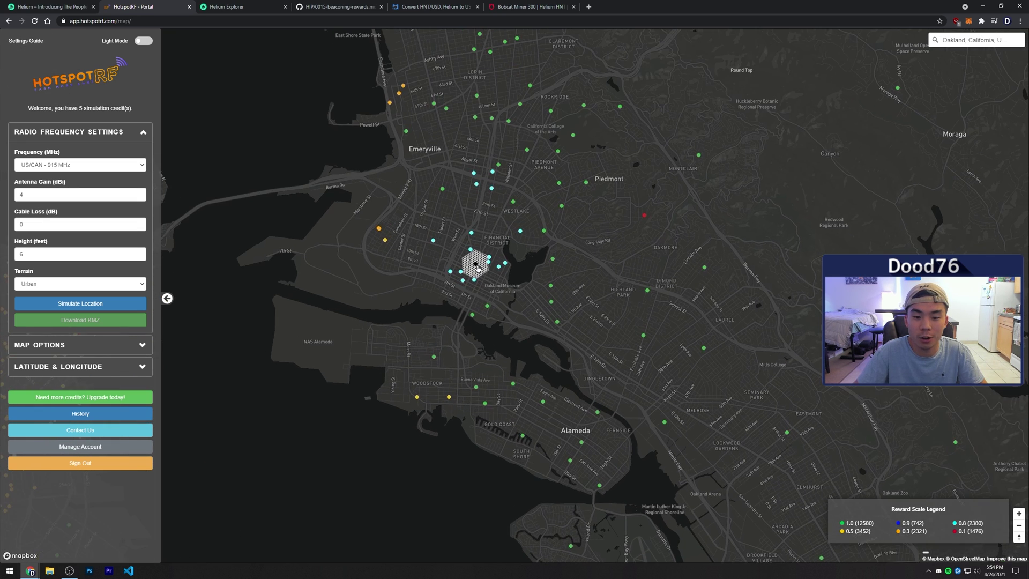
scroll(479, 267, "up", 1)
scroll(479, 268, "up", 1)
scroll(478, 269, "up", 1)
scroll(478, 271, "up", 1)
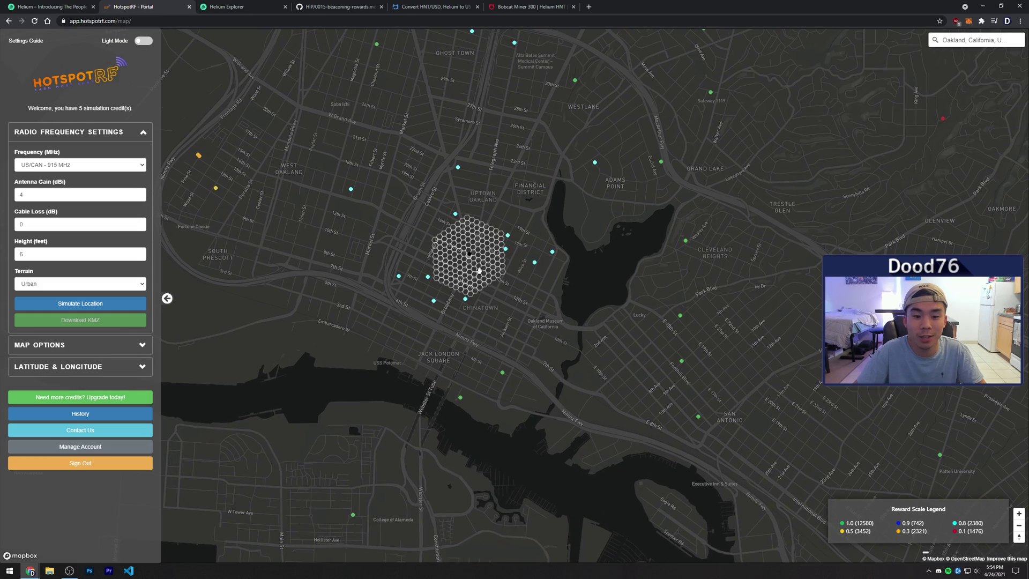
scroll(479, 271, "up", 1)
scroll(477, 274, "up", 1)
scroll(478, 274, "up", 1)
scroll(516, 281, "up", 1)
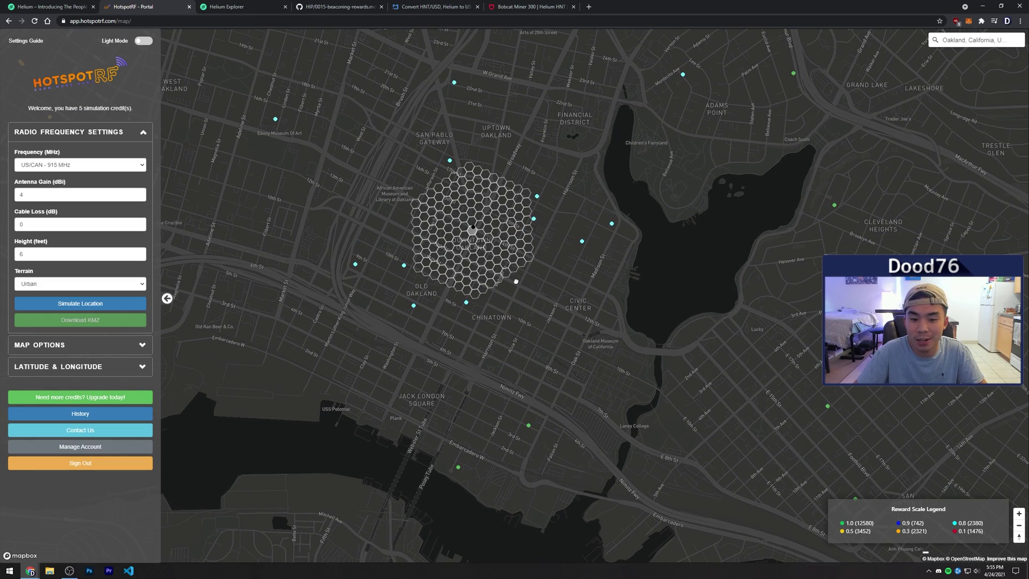
scroll(505, 298, "up", 1)
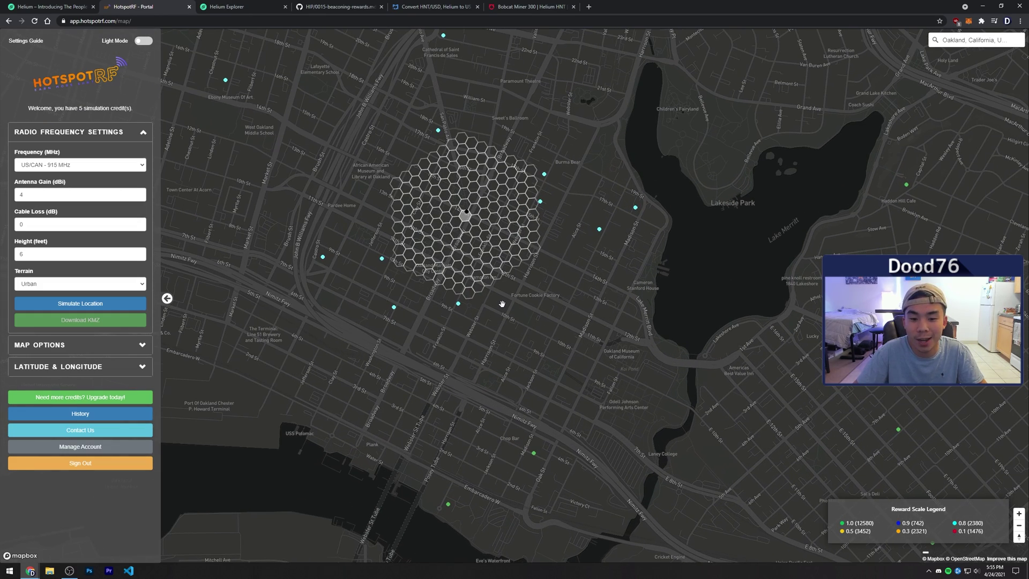
scroll(502, 303, "up", 2)
scroll(501, 304, "up", 1)
scroll(502, 304, "up", 1)
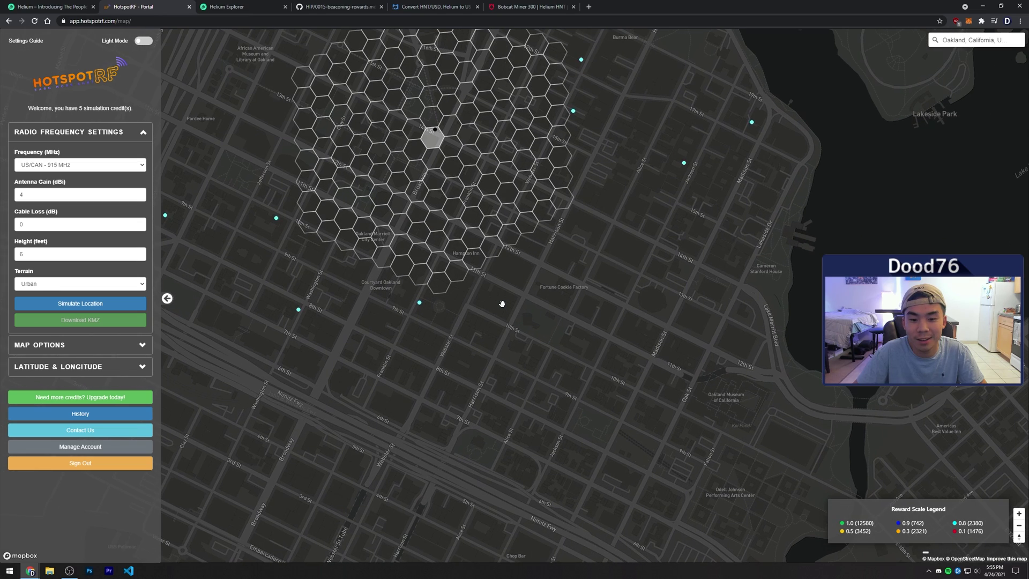
scroll(502, 304, "up", 1)
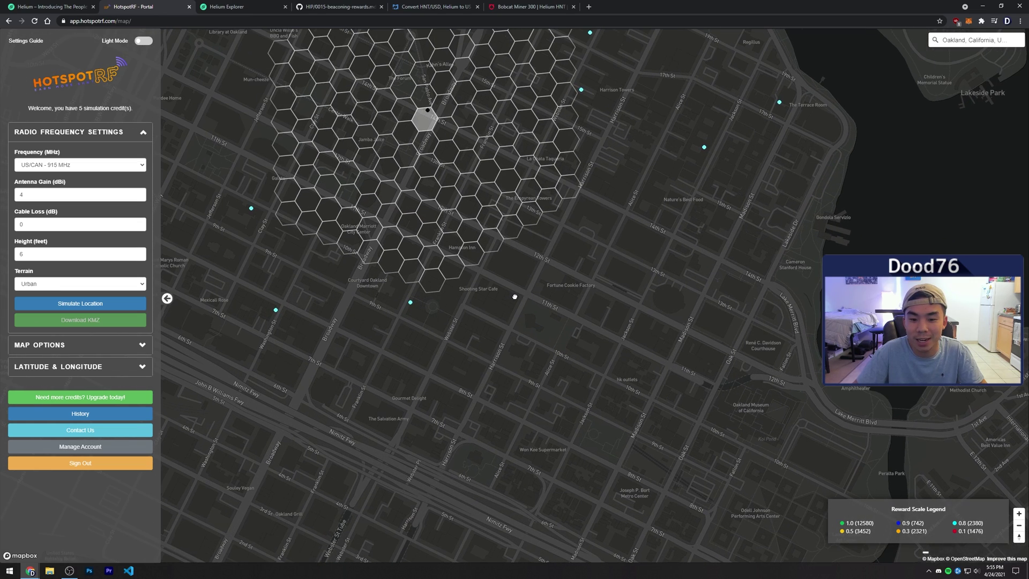
left_click(515, 298)
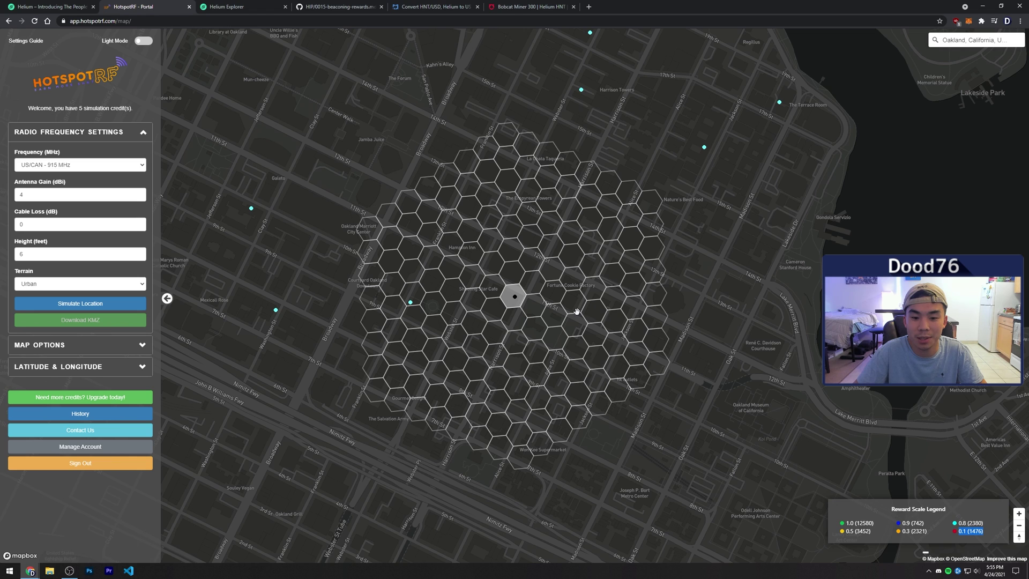
scroll(493, 288, "up", 1)
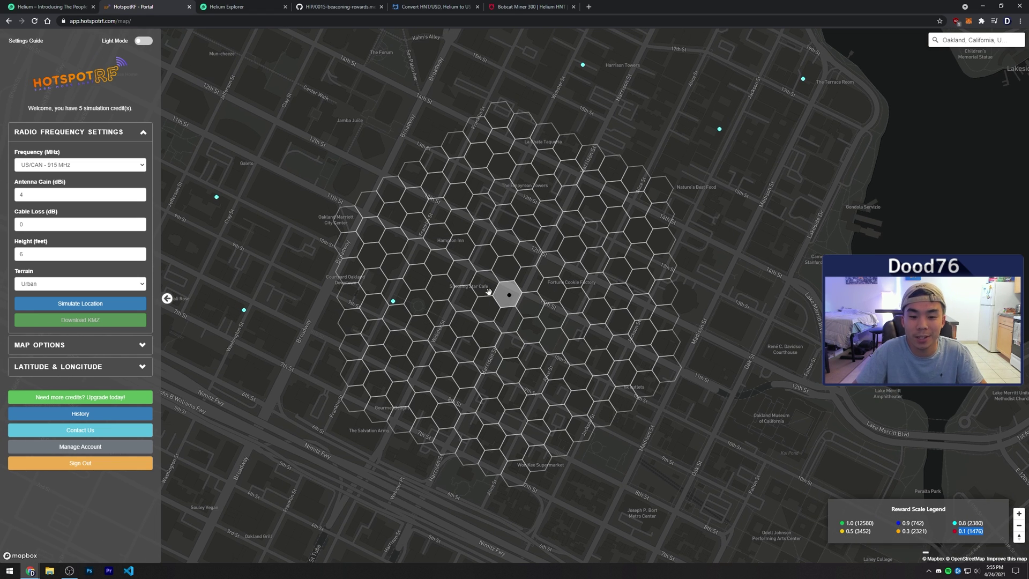
scroll(511, 309, "down", 1)
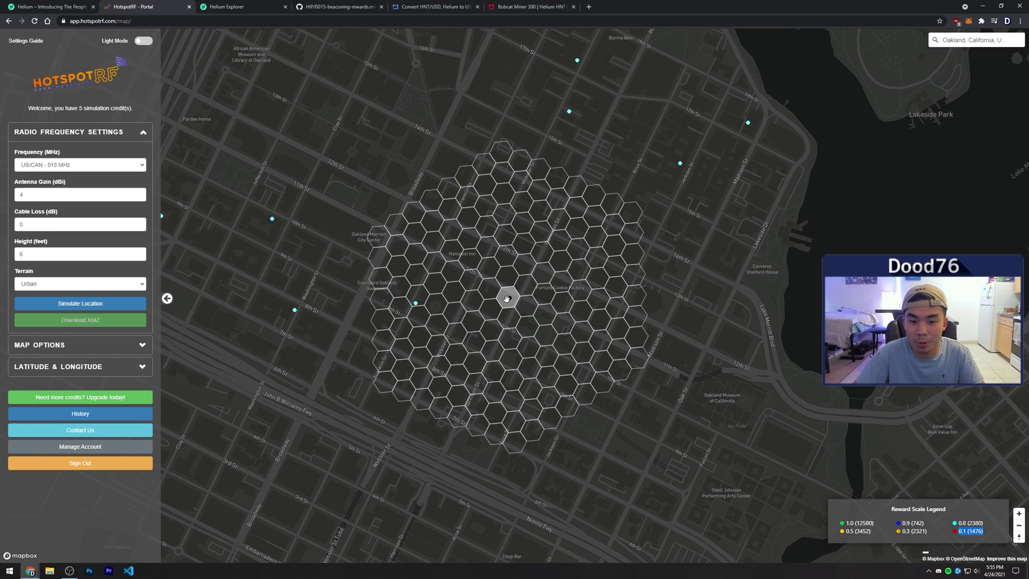
scroll(521, 279, "down", 1)
scroll(565, 249, "down", 1)
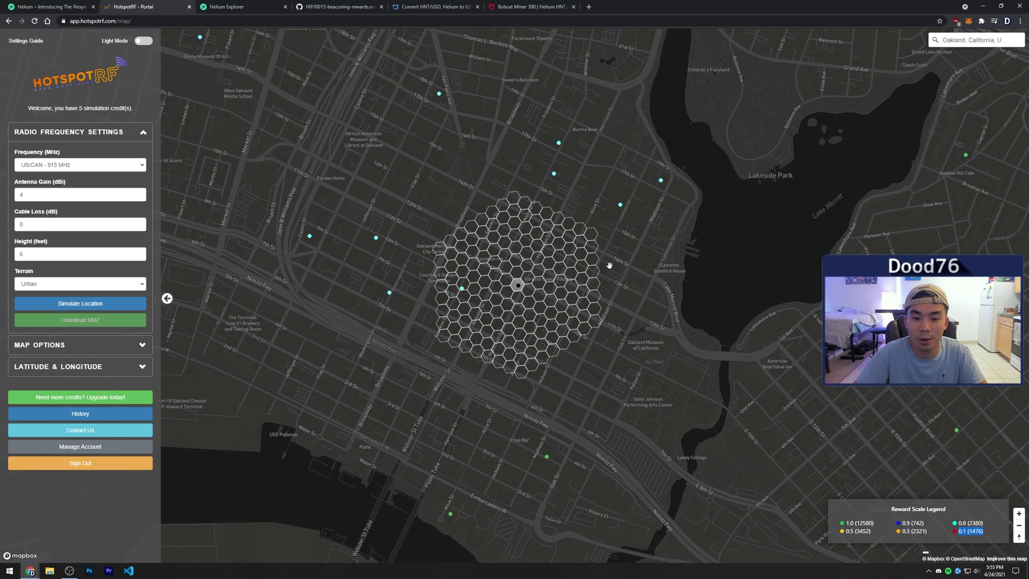
left_click_drag(546, 268, 575, 239)
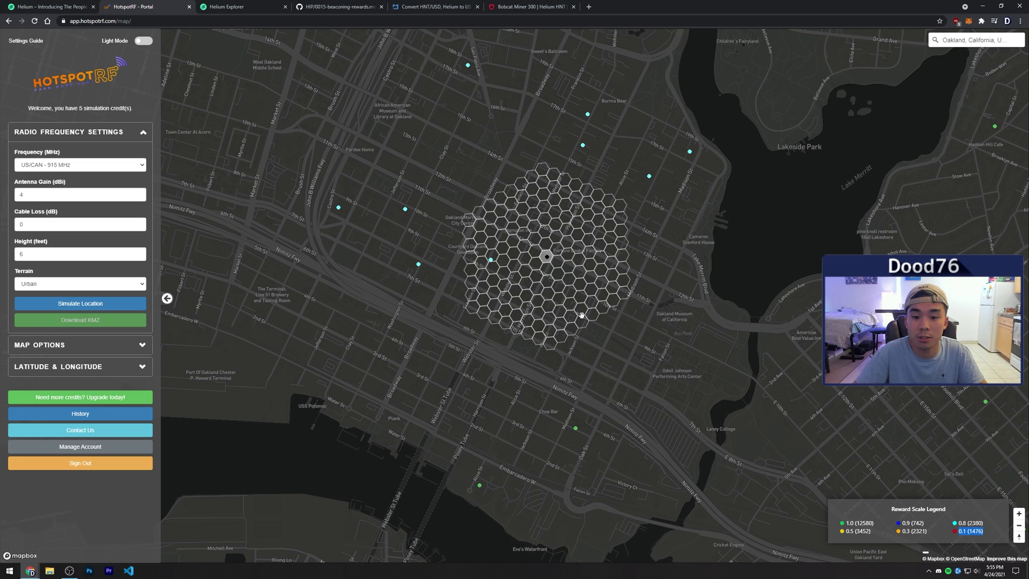
scroll(558, 270, "down", 1)
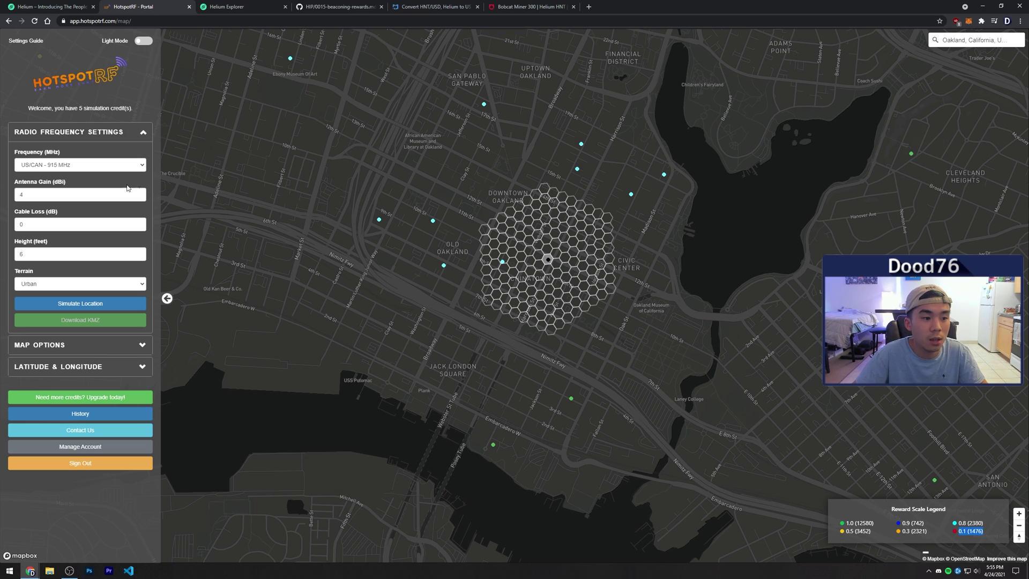
left_click(82, 166)
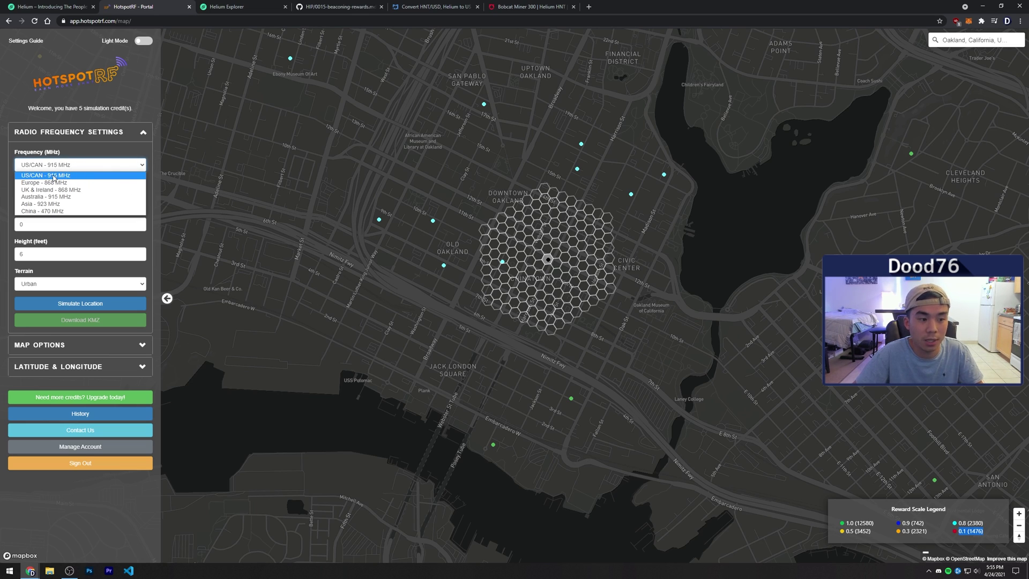
left_click(85, 168)
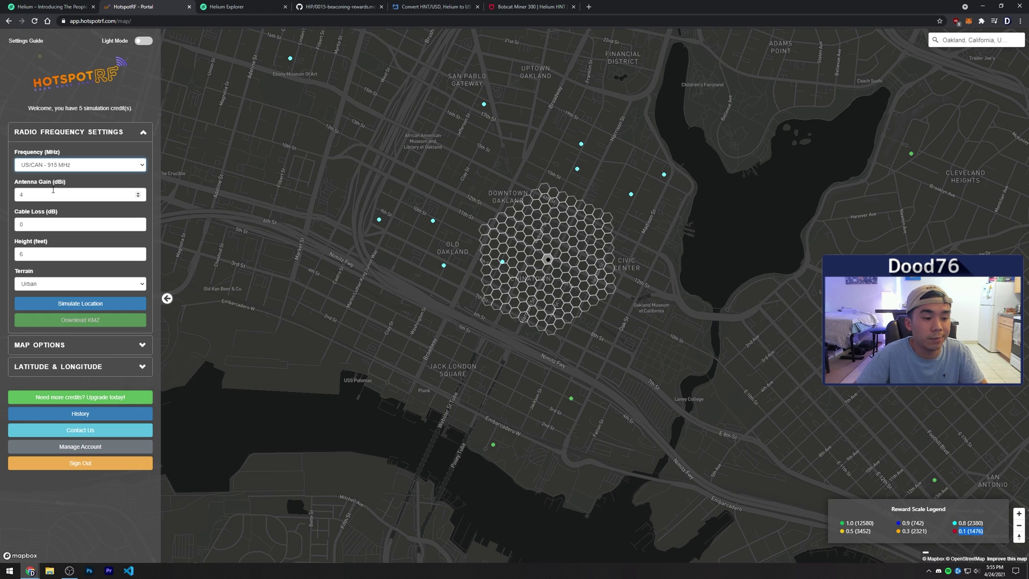
Confirm the Bobcat Miner's 4 dBi antenna spec, then return to HotspotRF's antenna gain field.
key("ctrl+6")
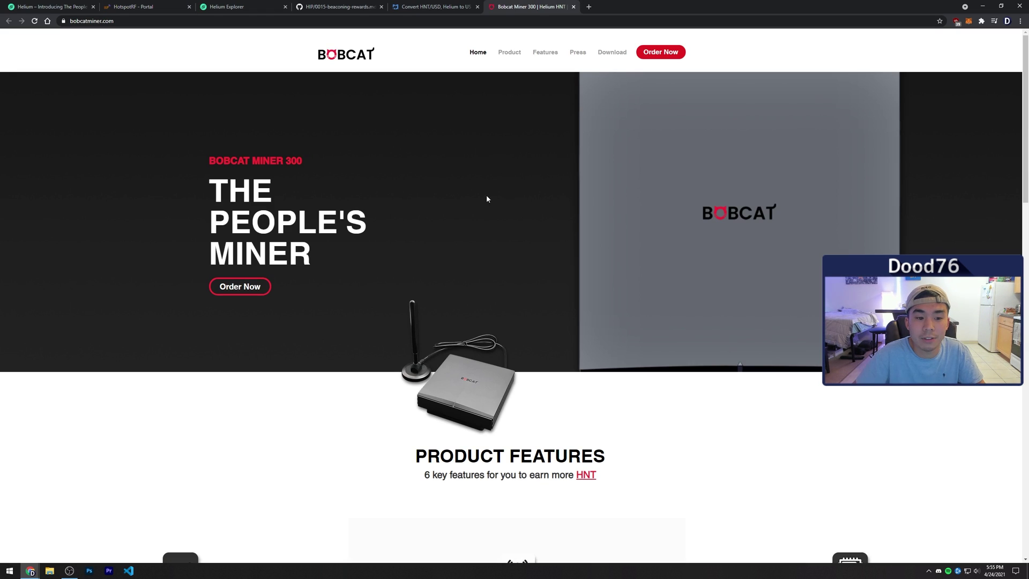
scroll(486, 195, "down", 2)
scroll(545, 259, "down", 1)
scroll(520, 209, "down", 1)
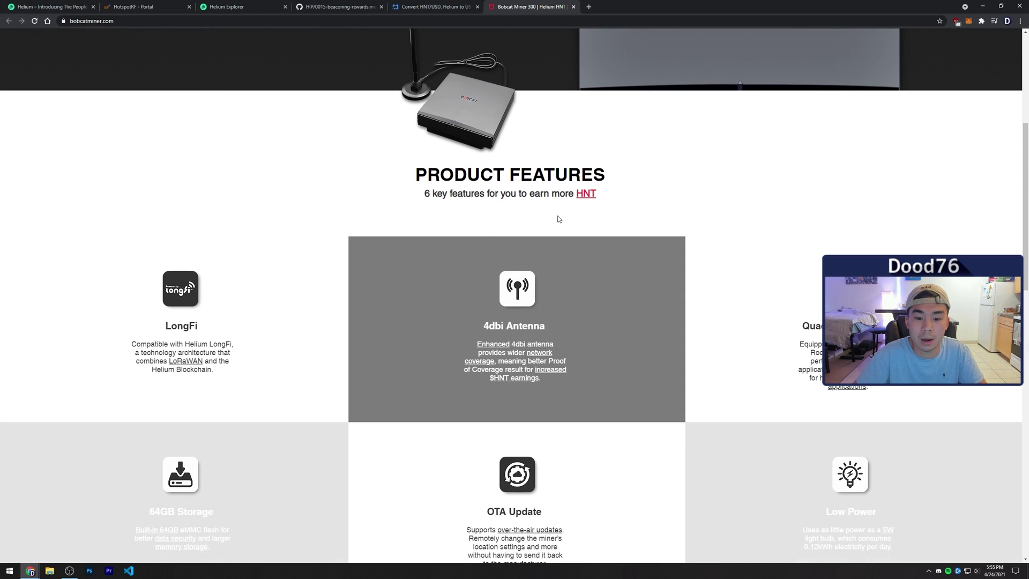
left_click_drag(487, 326, 505, 327)
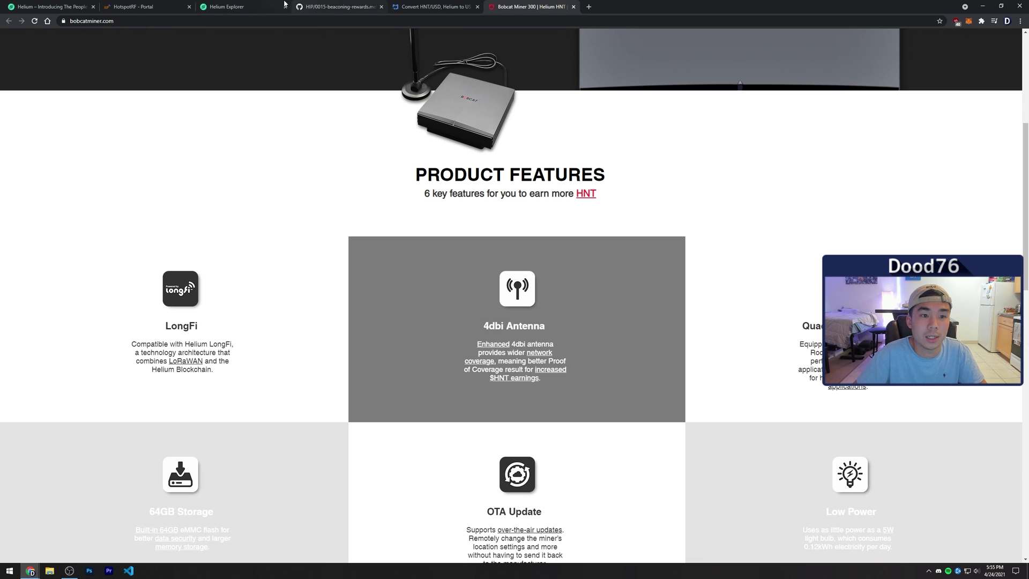
left_click(140, 7)
left_click(59, 193)
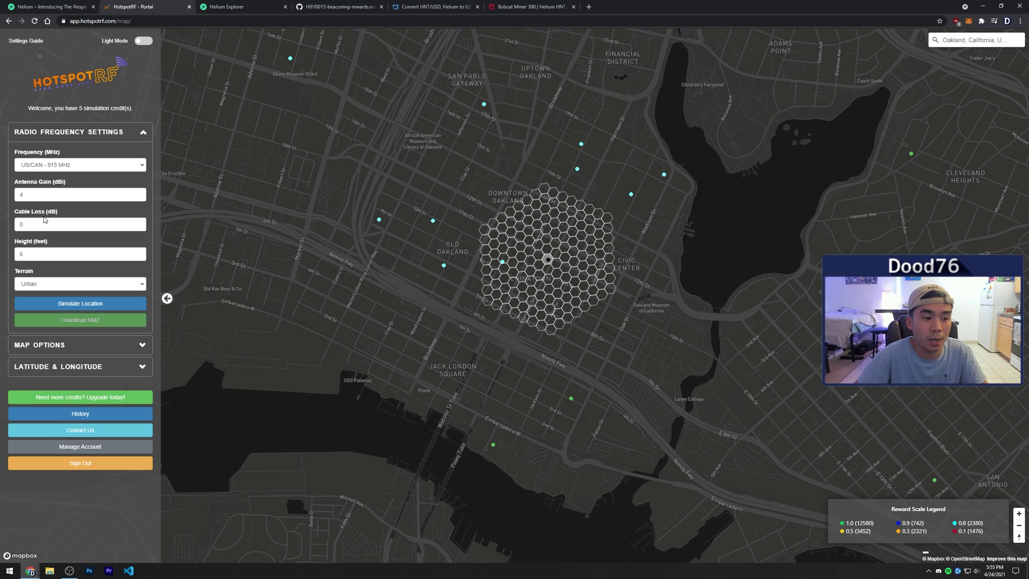
mouse_move(80, 224)
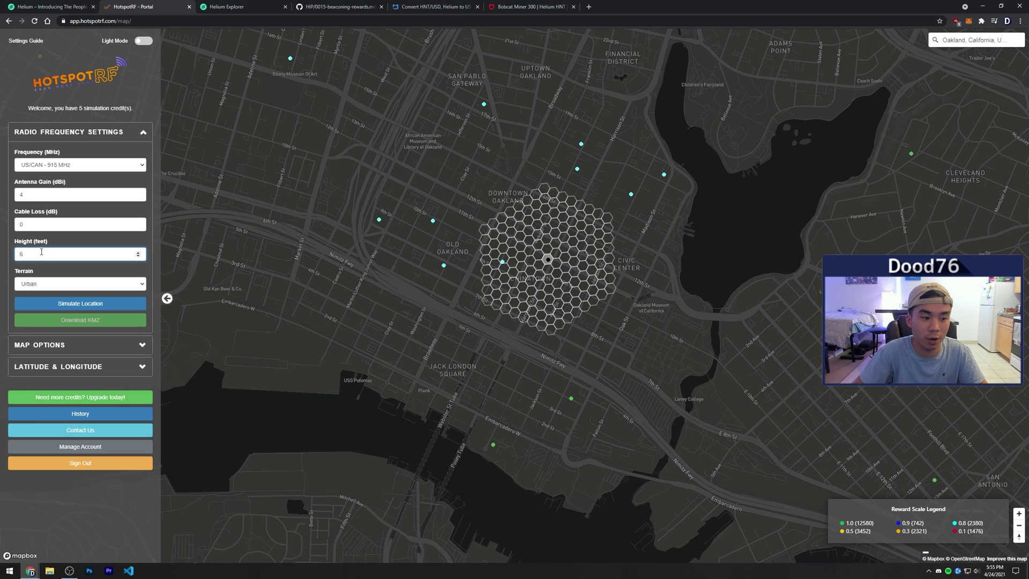
Set the hotspot height to 6 ft and the terrain type to Suburbs.
key("BackSpace")
type("1")
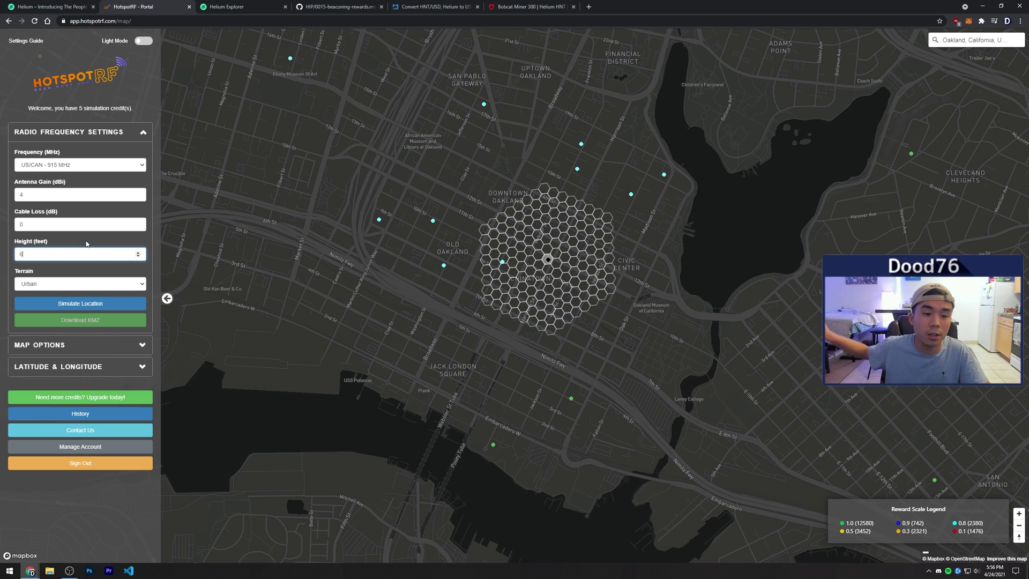
left_click(88, 243)
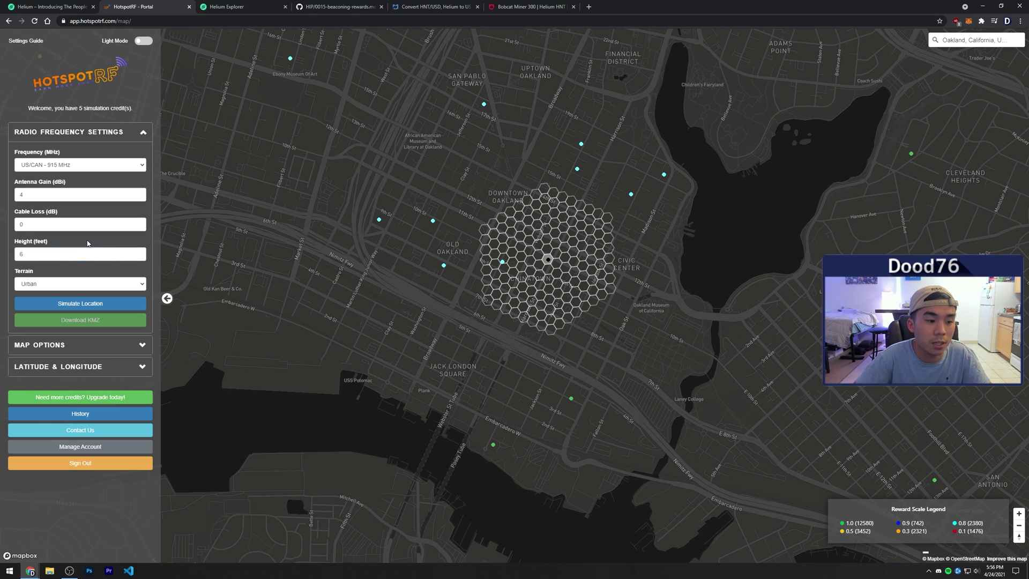
left_click(72, 283)
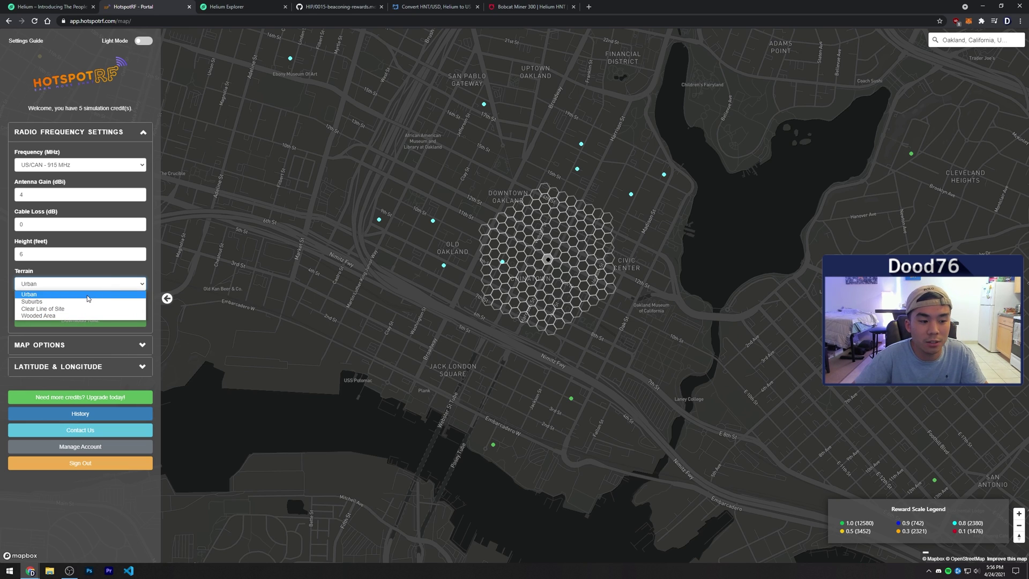
left_click(86, 302)
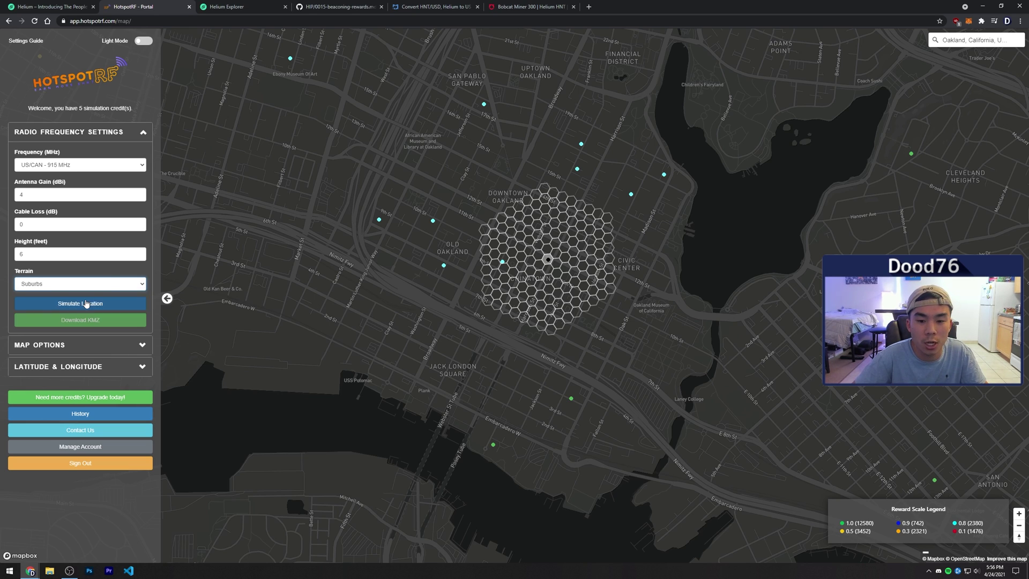
left_click(125, 267)
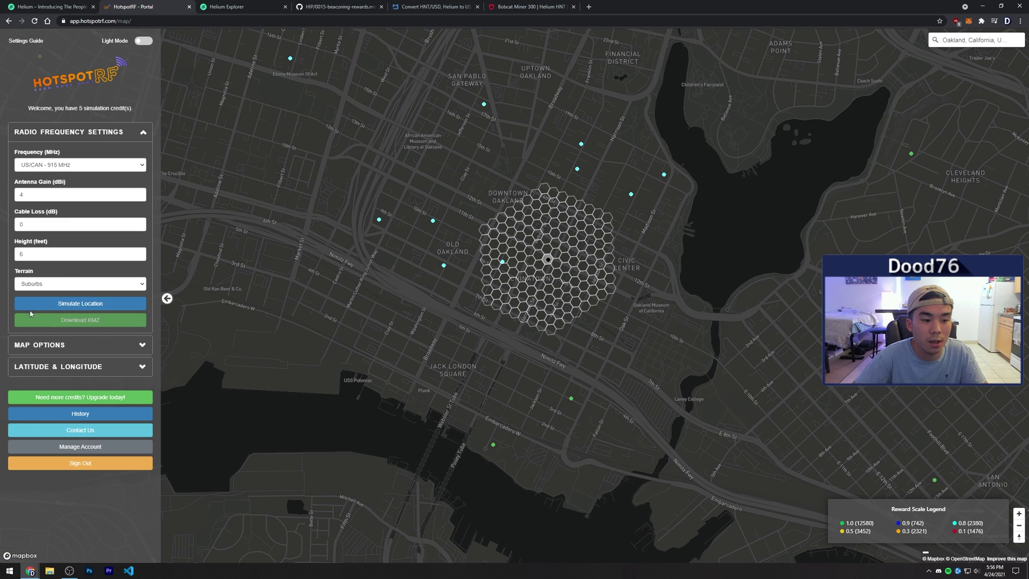
Run Simulate Location and survey the heatmap around West Oakland, Emeryville, Piedmont and San Francisco.
left_click(108, 309)
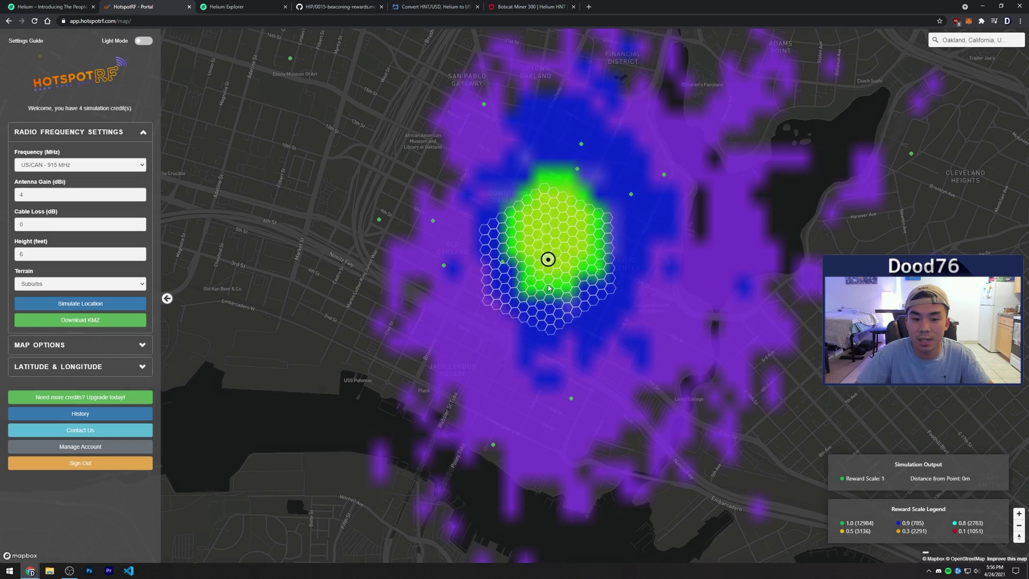
scroll(624, 295, "down", 1)
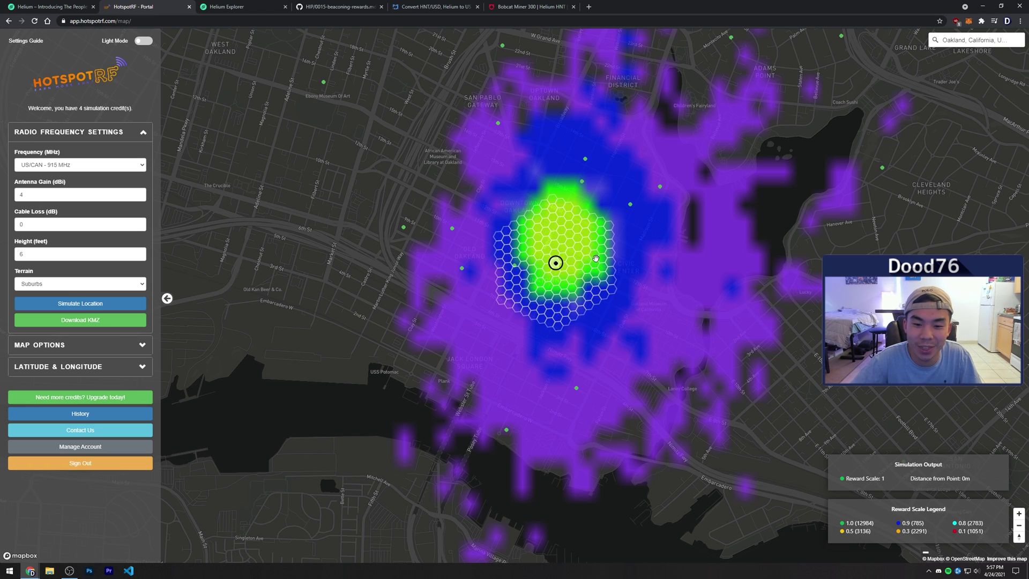
scroll(538, 277, "up", 1)
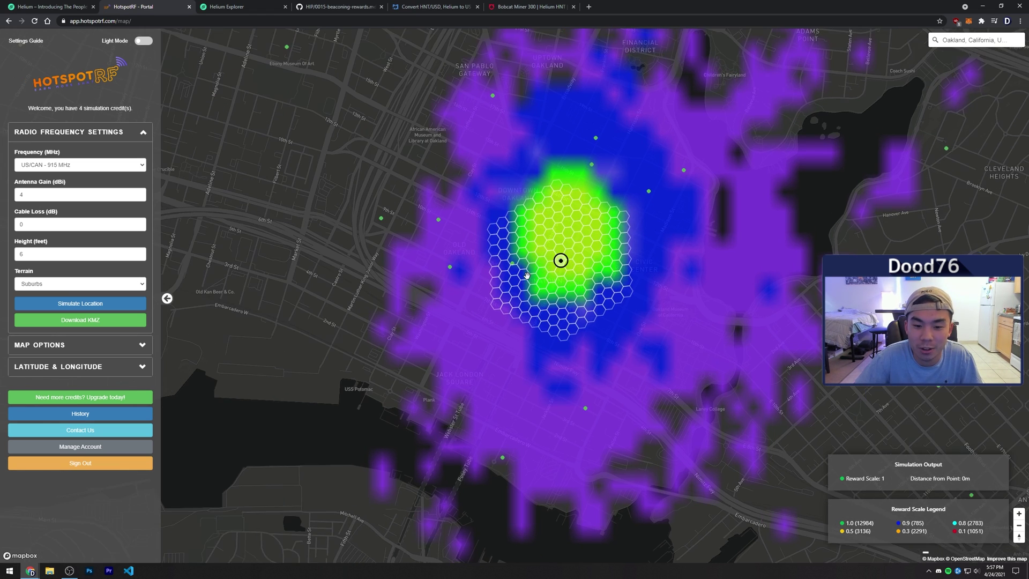
scroll(514, 270, "up", 1)
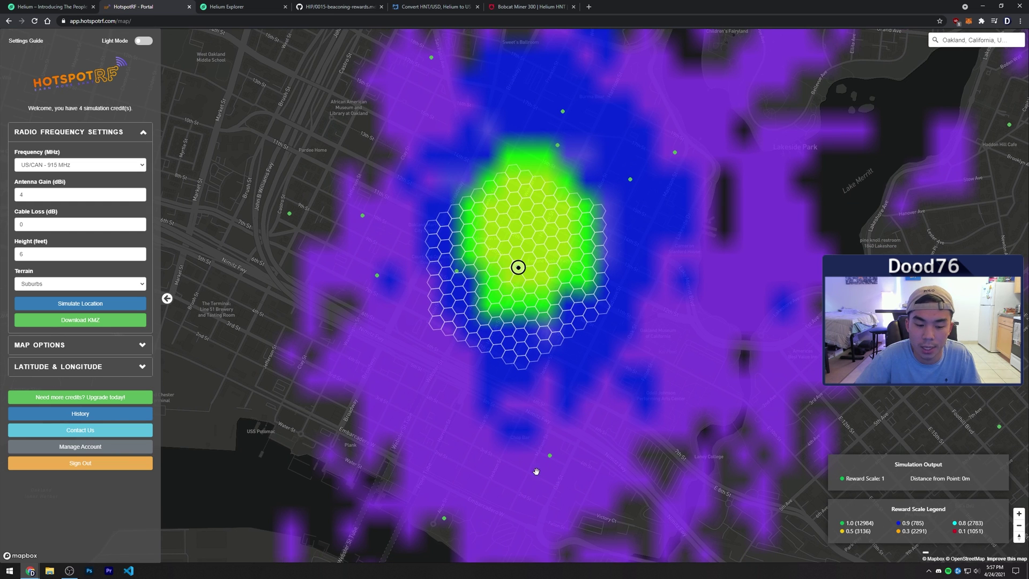
scroll(498, 349, "down", 2)
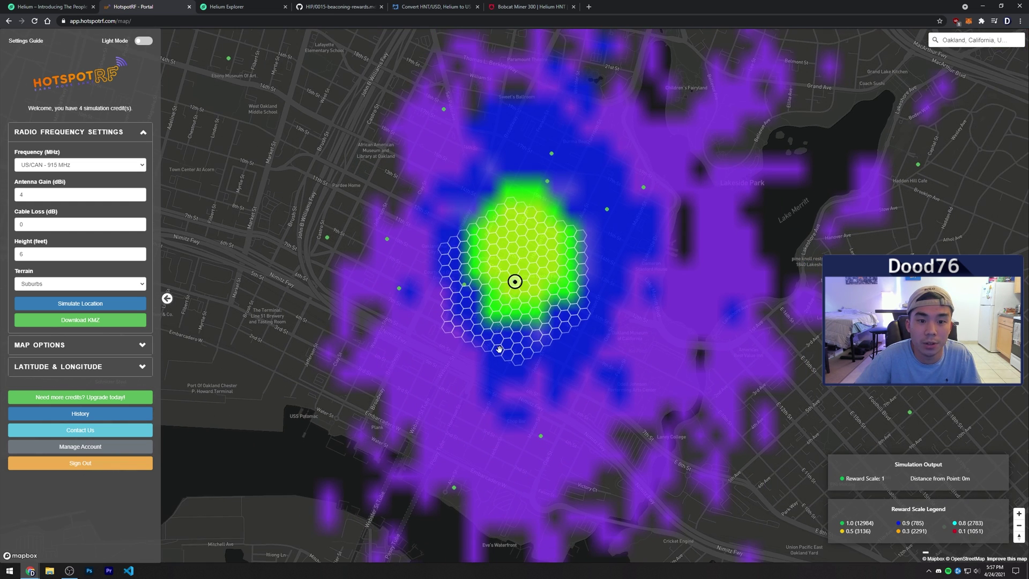
mouse_move(498, 348)
left_mouse_down()
mouse_move(593, 330)
mouse_move(410, 374)
left_mouse_up()
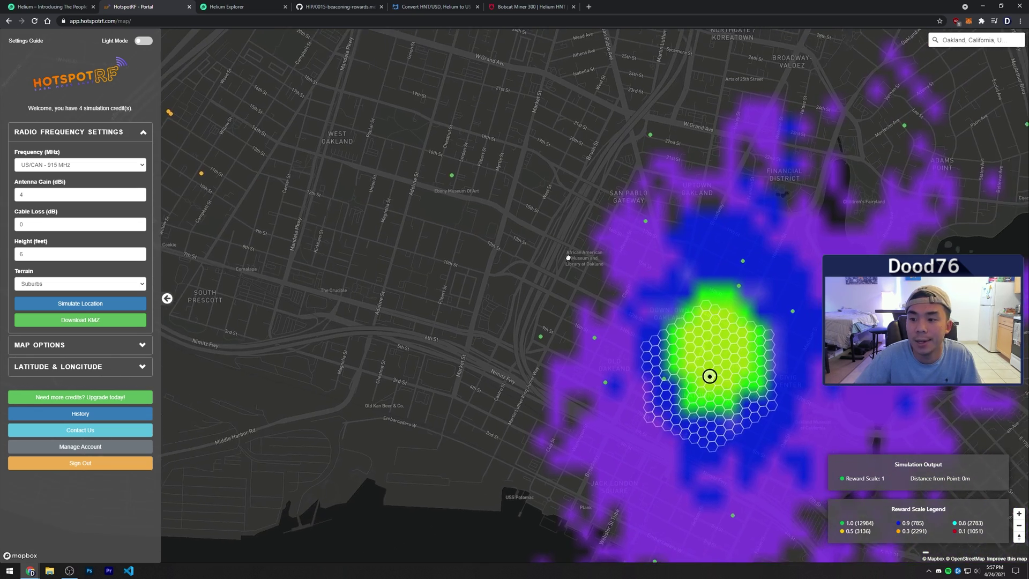
scroll(406, 354, "down", 2)
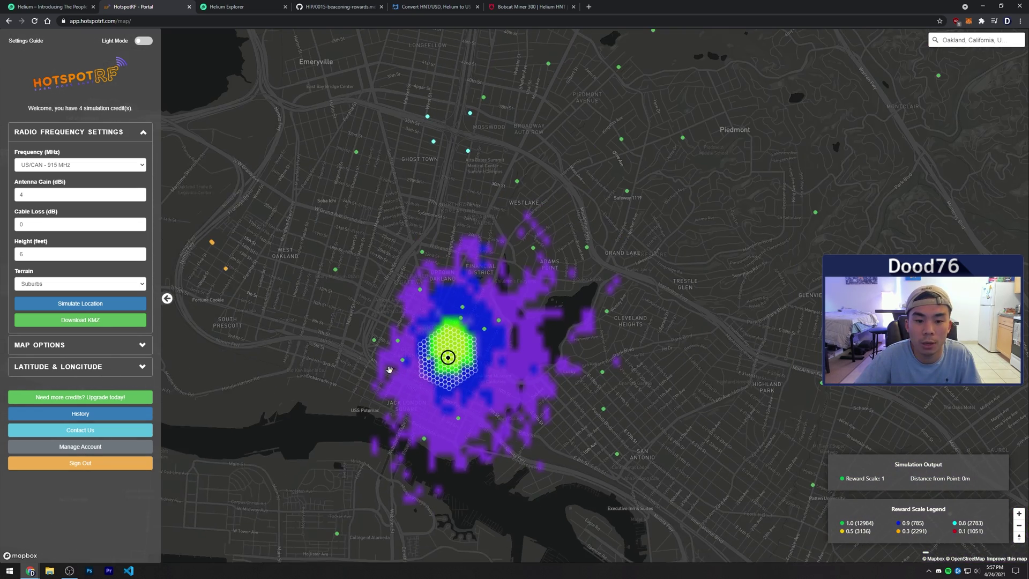
mouse_move(332, 316)
left_mouse_down()
mouse_move(395, 311)
mouse_move(401, 209)
mouse_move(539, 350)
left_mouse_up()
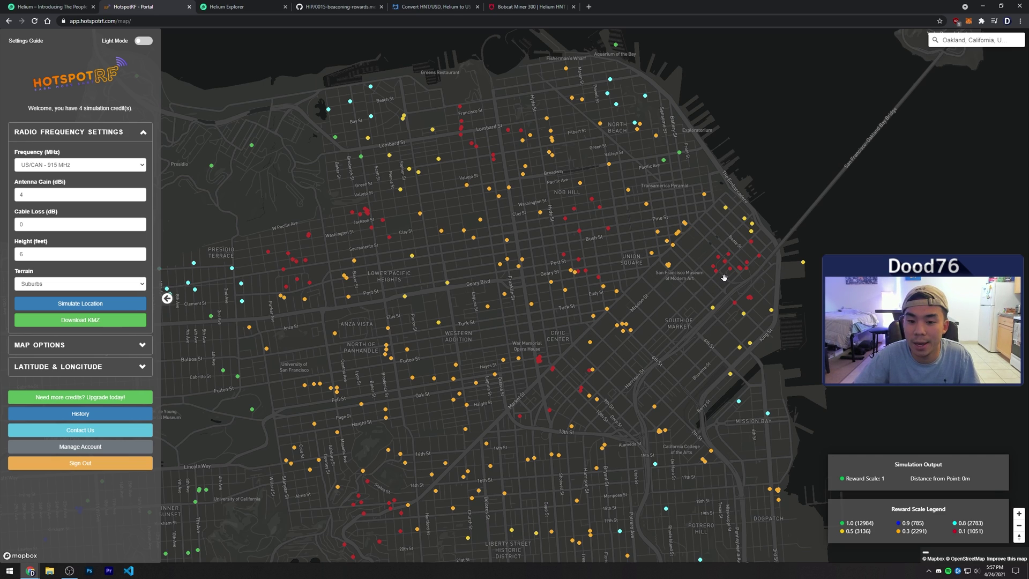
left_click_drag(720, 288, 680, 300)
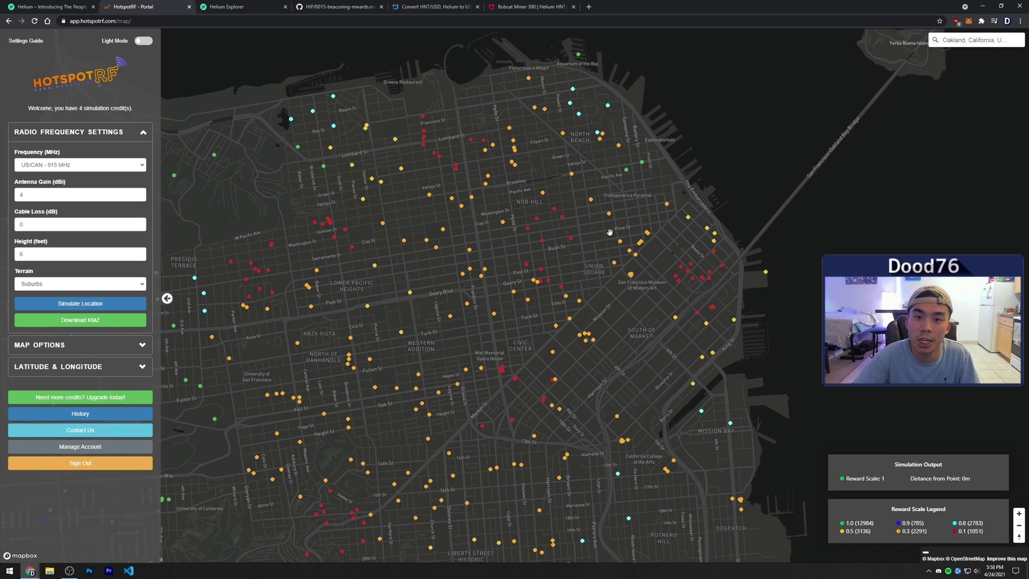
left_click_drag(765, 223, 515, 304)
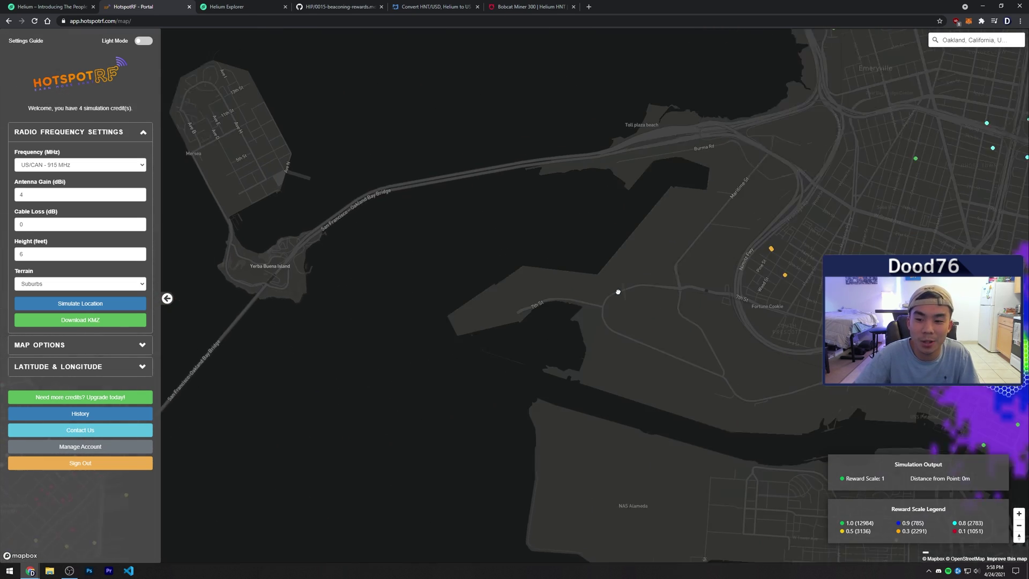
mouse_move(619, 291)
left_mouse_down()
mouse_move(579, 293)
mouse_move(384, 231)
left_mouse_up()
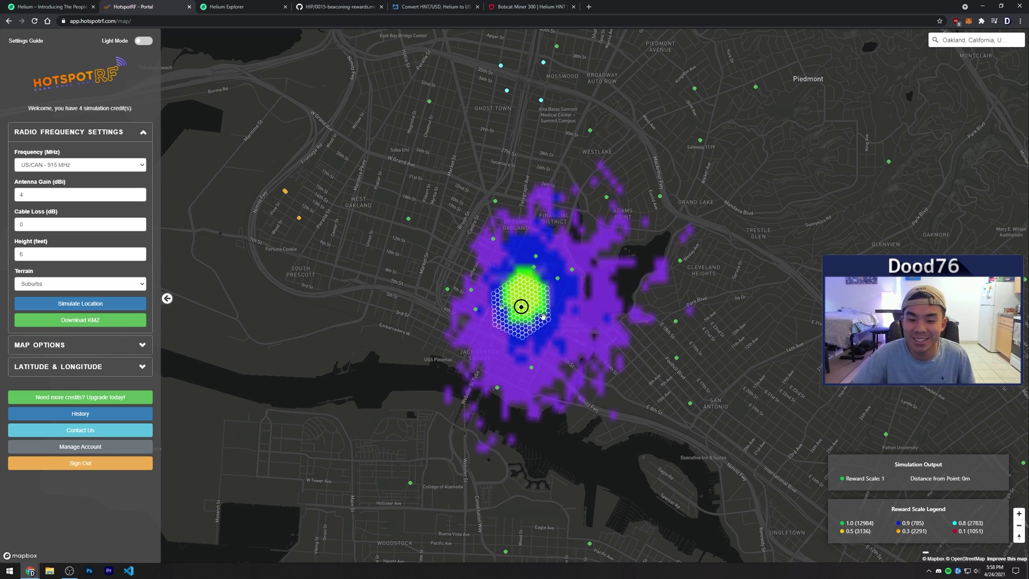
scroll(528, 306, "up", 1)
scroll(528, 306, "up", 1)
scroll(528, 306, "up", 1)
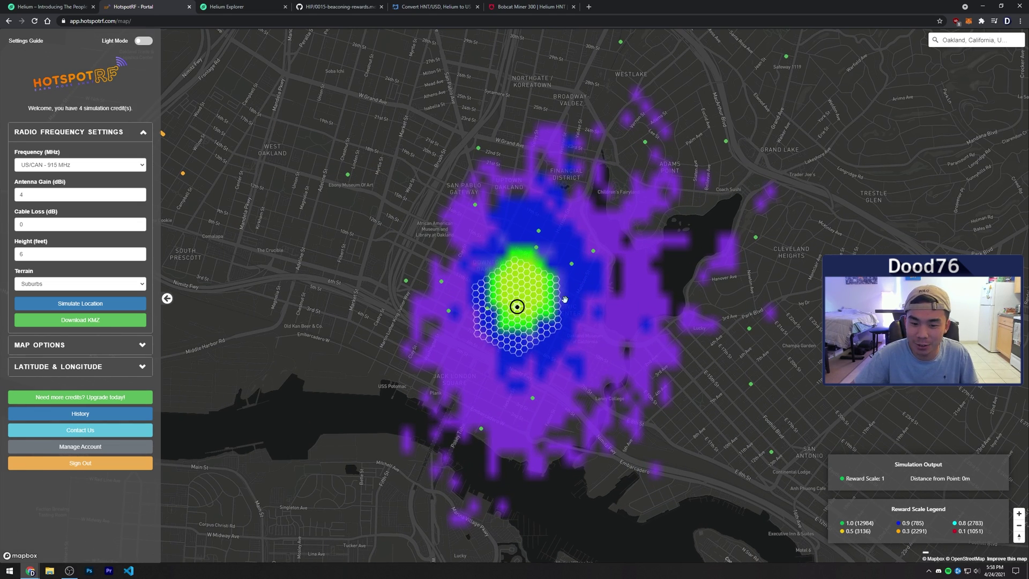
scroll(511, 316, "up", 1)
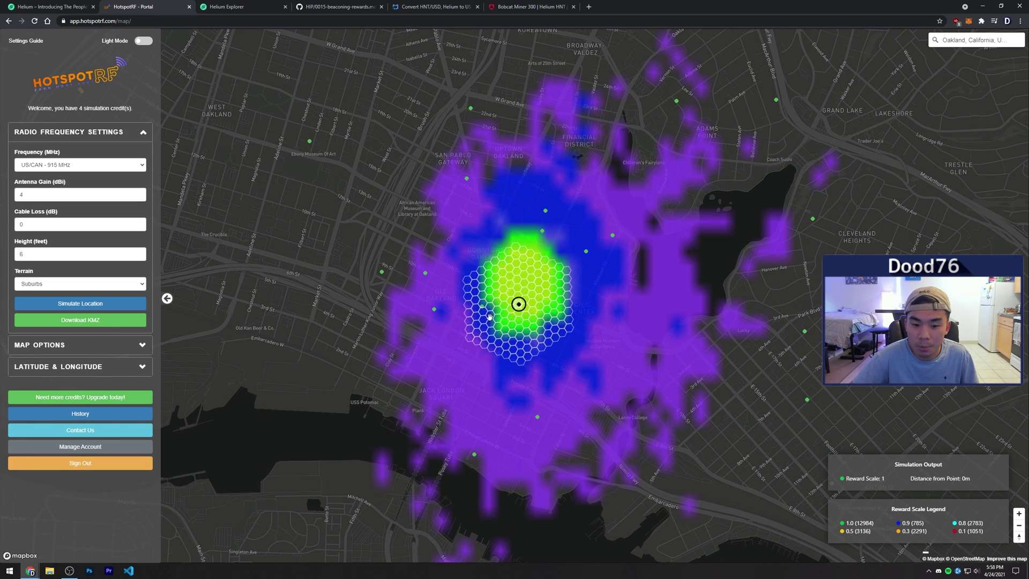
scroll(488, 315, "up", 1)
scroll(487, 314, "up", 1)
scroll(484, 310, "up", 1)
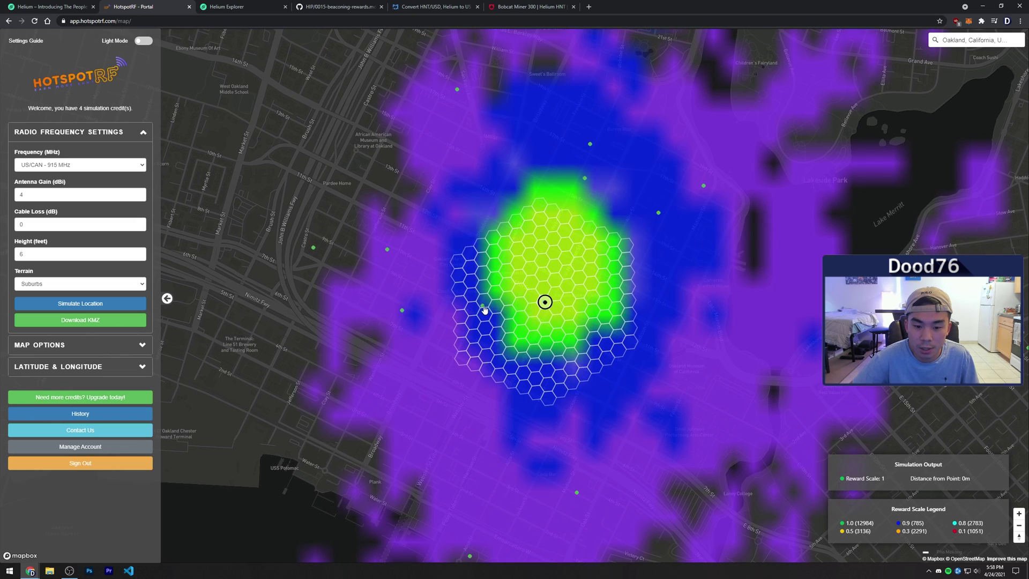
Open the nearby green hotspot's About popup and highlight its 7 Day Reward value.
left_click(481, 309)
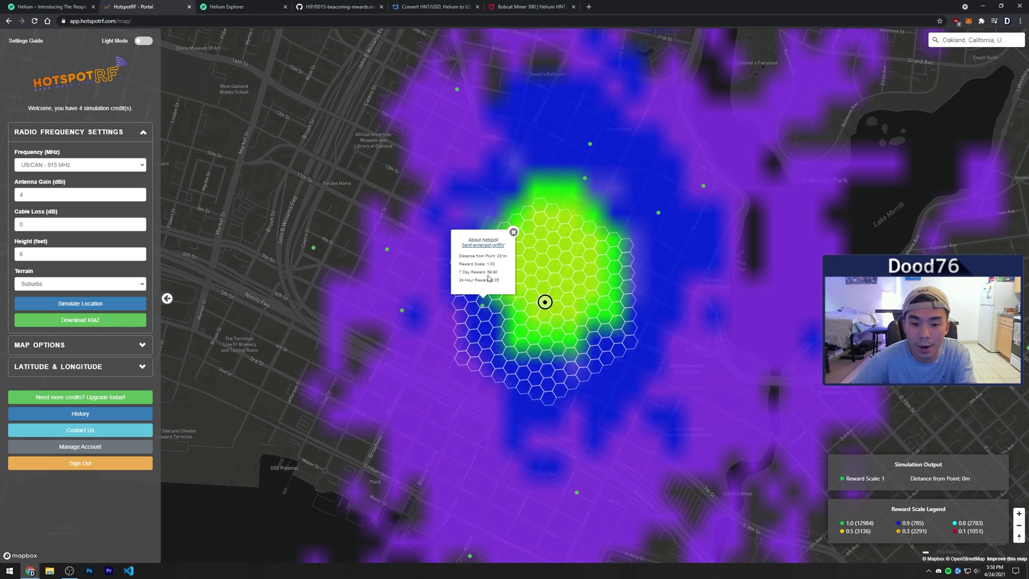
double_click(489, 273)
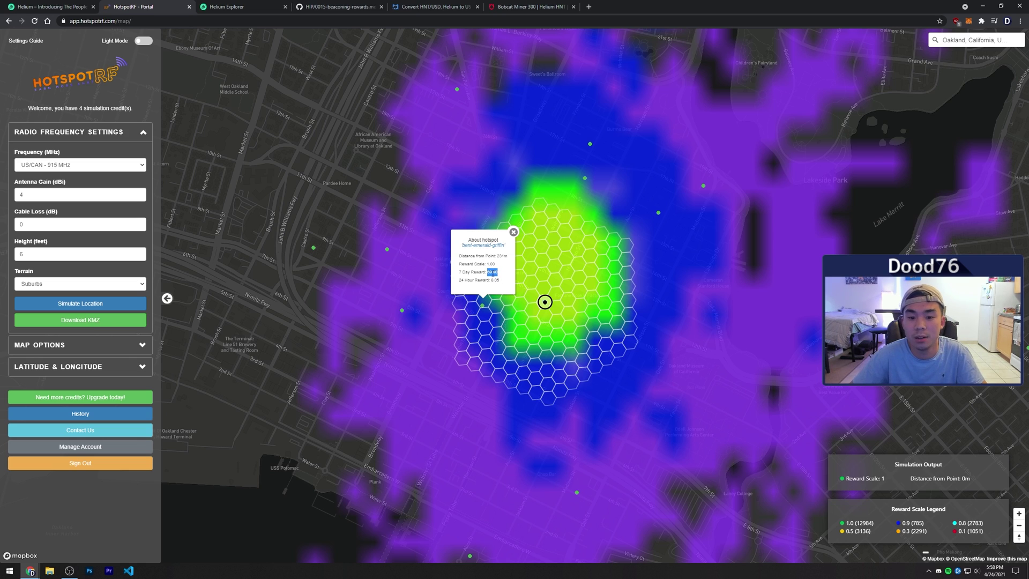
Enter 69.90 HNT in CoinCodex's Amount field and close the stray sign-up tab.
left_click(432, 5)
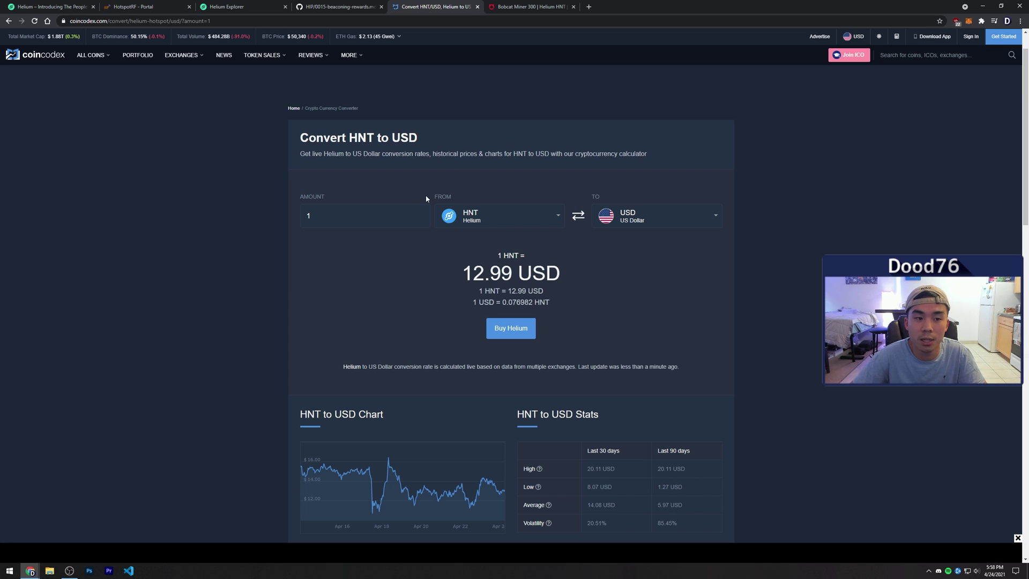
triple_click(406, 216)
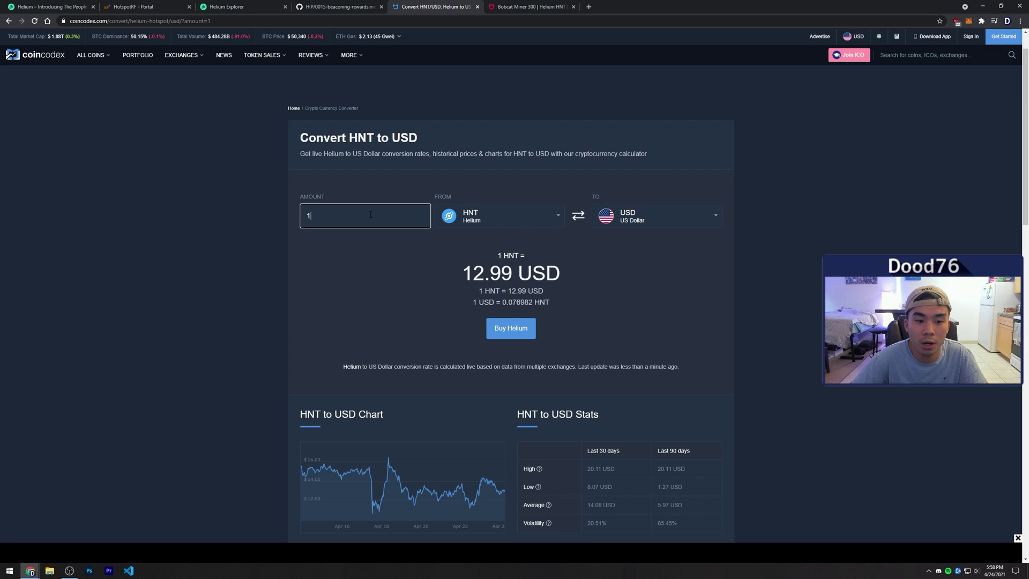
type("69.90")
left_click(523, 331)
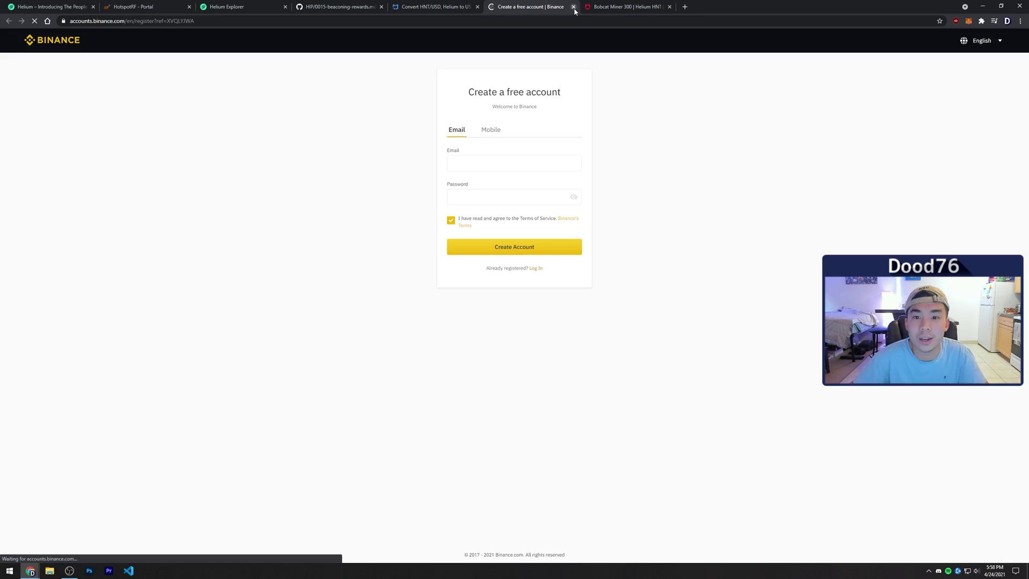
left_click(572, 6)
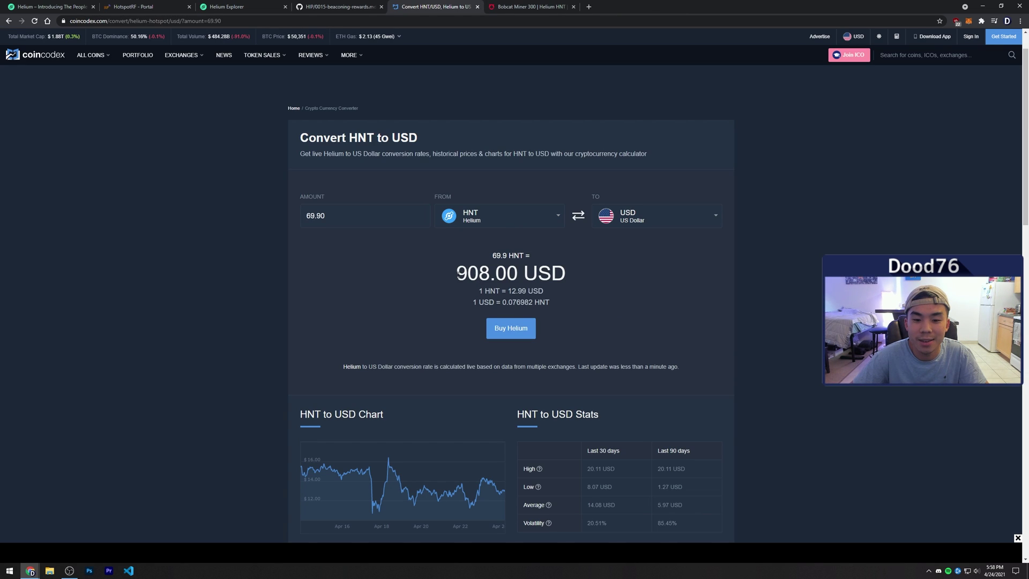
Highlight the 908.00 USD result, then go back to the HotspotRF map.
left_click_drag(457, 273, 579, 279)
left_click(579, 279)
left_click(148, 5)
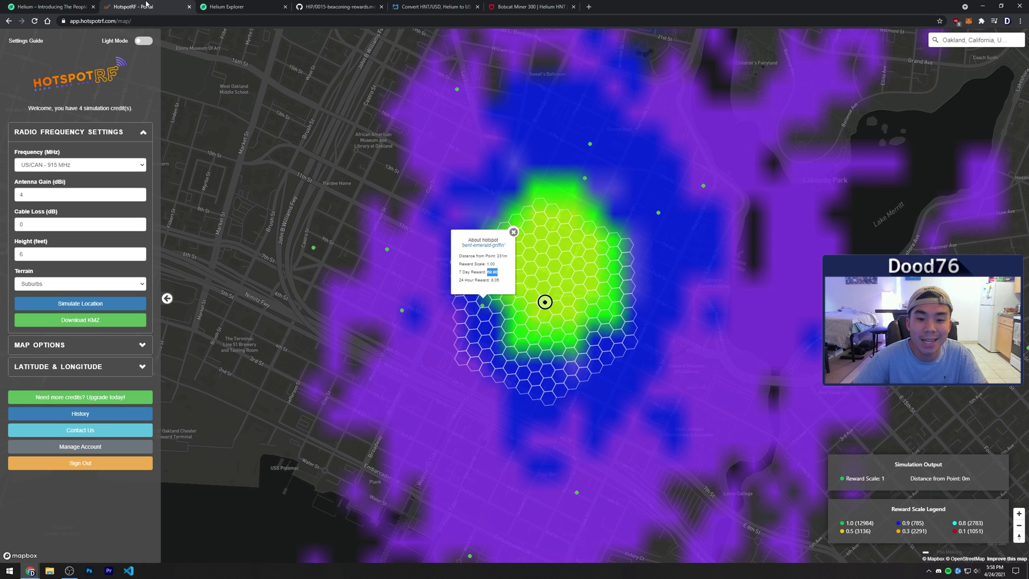
left_click(504, 286)
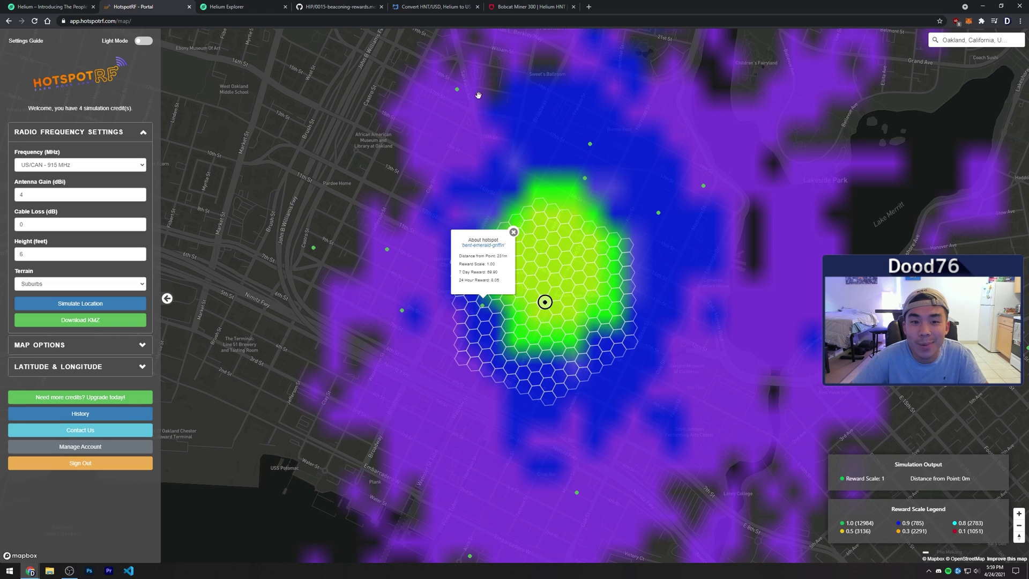
Open the Bobcat Miner 300 shop page and choose the US915 North America model.
left_click(435, 6)
left_click(527, 7)
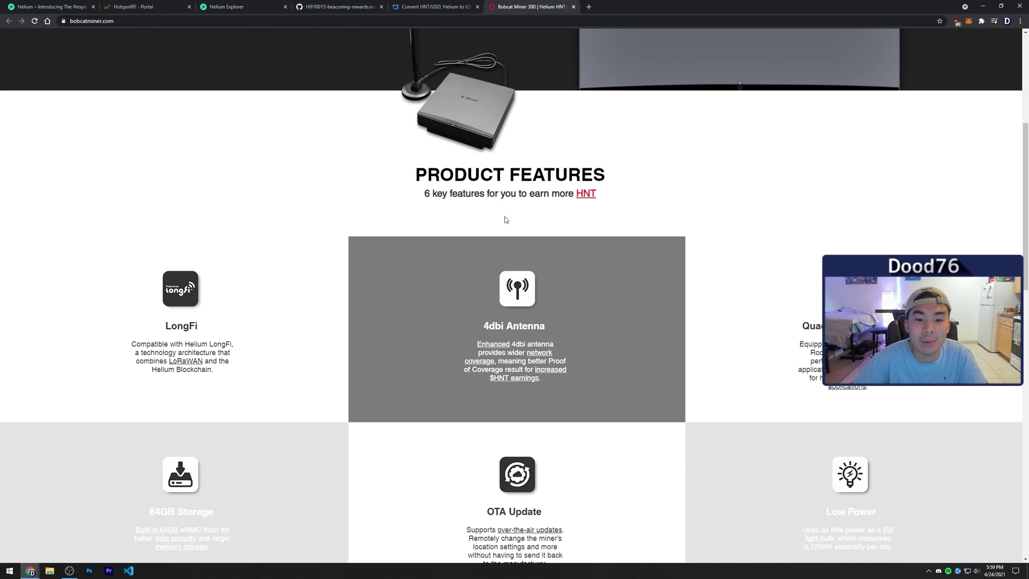
scroll(505, 219, "up", 4)
scroll(381, 366, "down", 5)
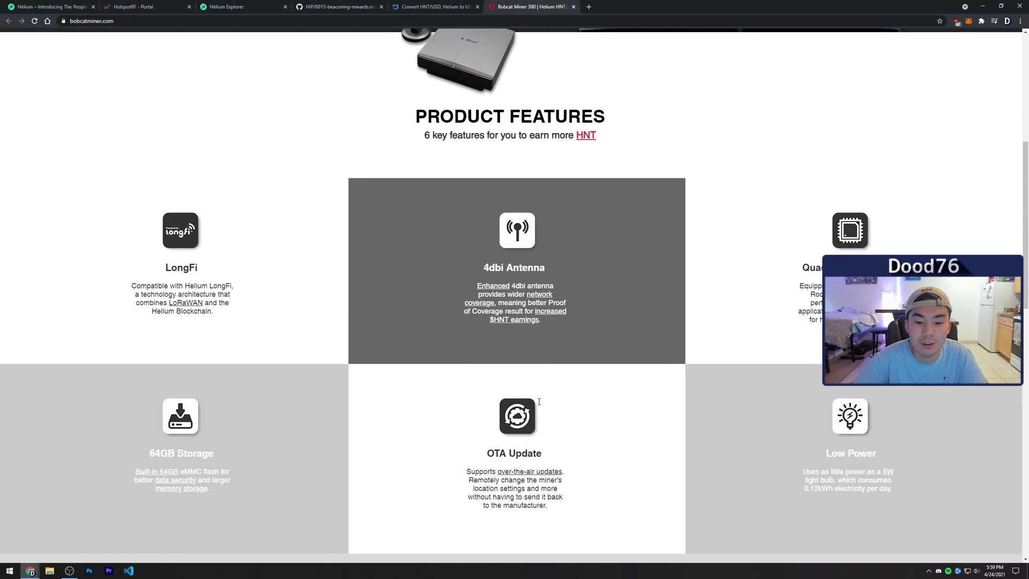
scroll(381, 367, "down", 3)
scroll(574, 416, "down", 2)
scroll(574, 417, "down", 2)
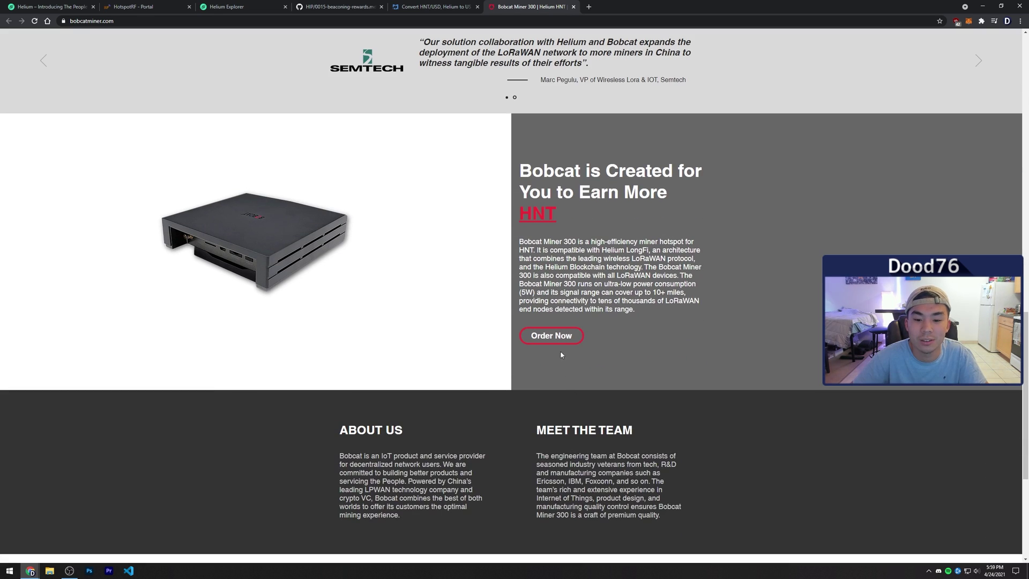
left_click(553, 336)
left_click(998, 60)
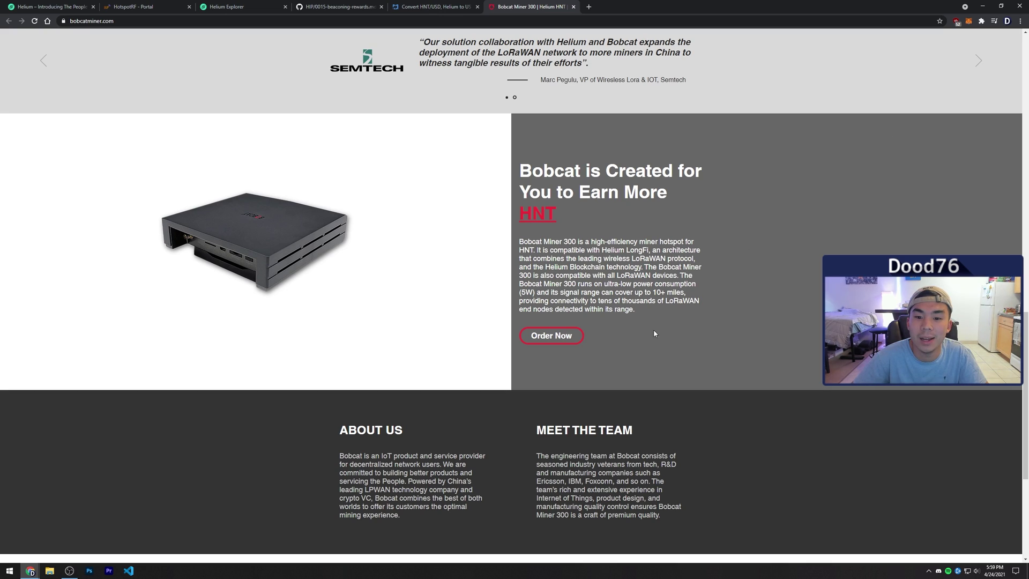
scroll(654, 333, "up", 3)
scroll(613, 282, "up", 5)
scroll(330, 274, "up", 3)
left_click(251, 284)
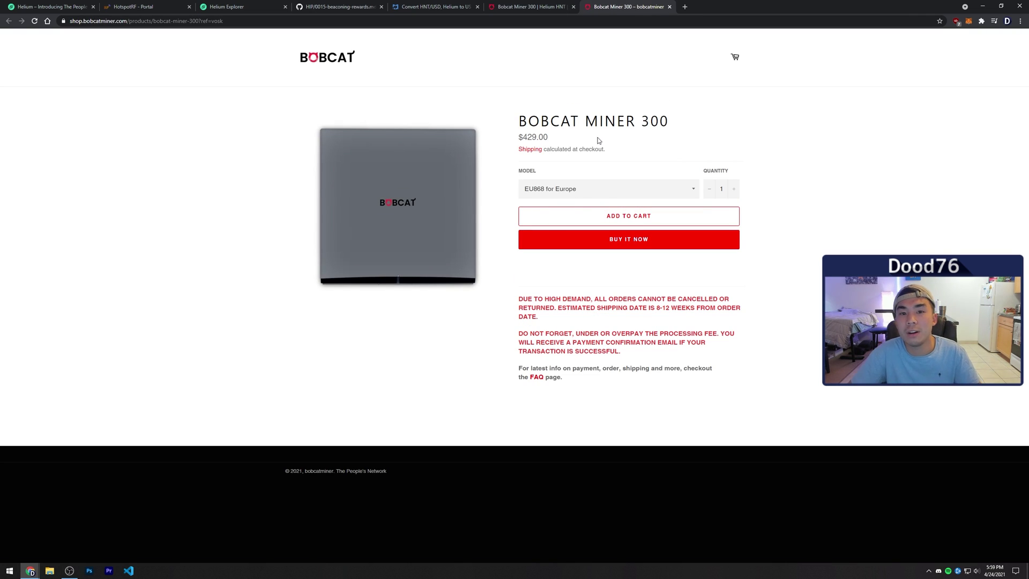
left_click(590, 187)
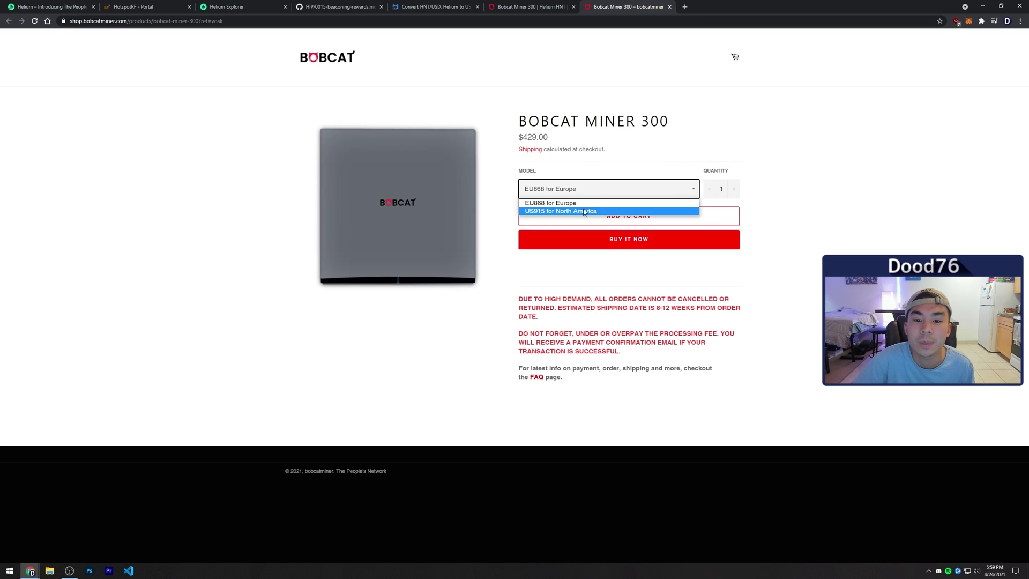
left_click(585, 211)
Convert the first hotspot's 8.05 HNT reward in CoinCodex, giving 104.57 USD.
left_click(418, 6)
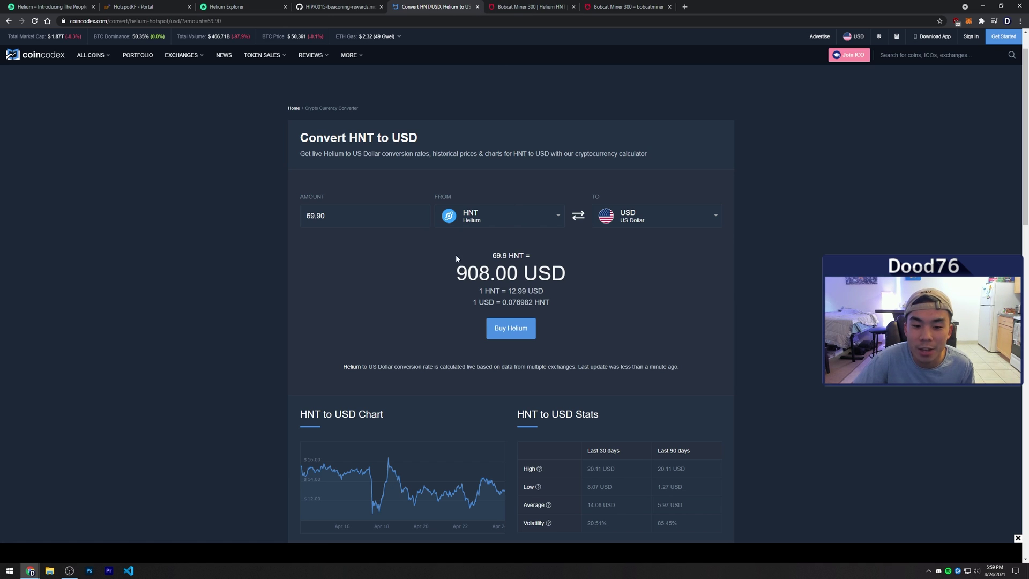
left_click(530, 7)
left_click(338, 7)
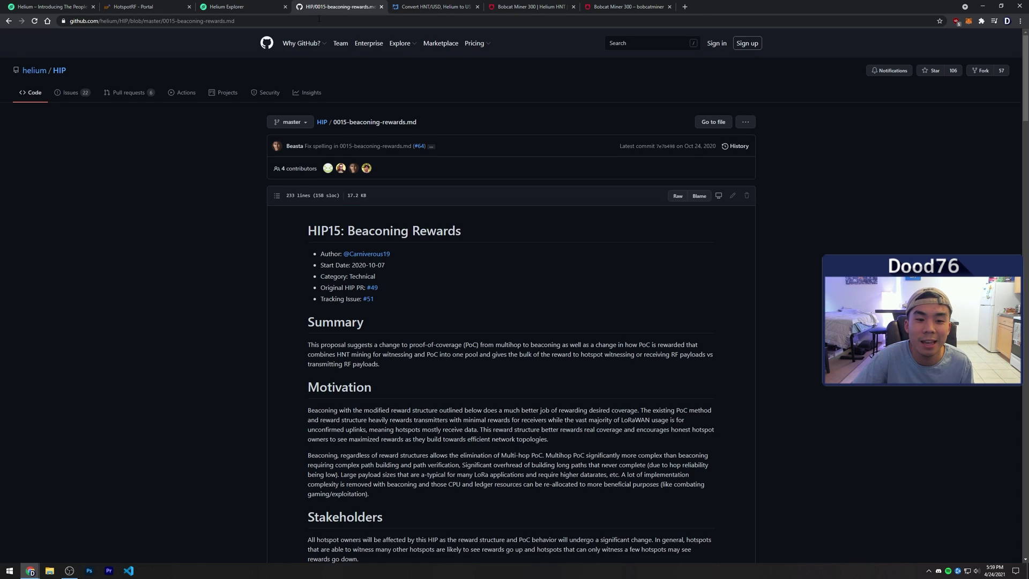
left_click(243, 5)
left_click(137, 7)
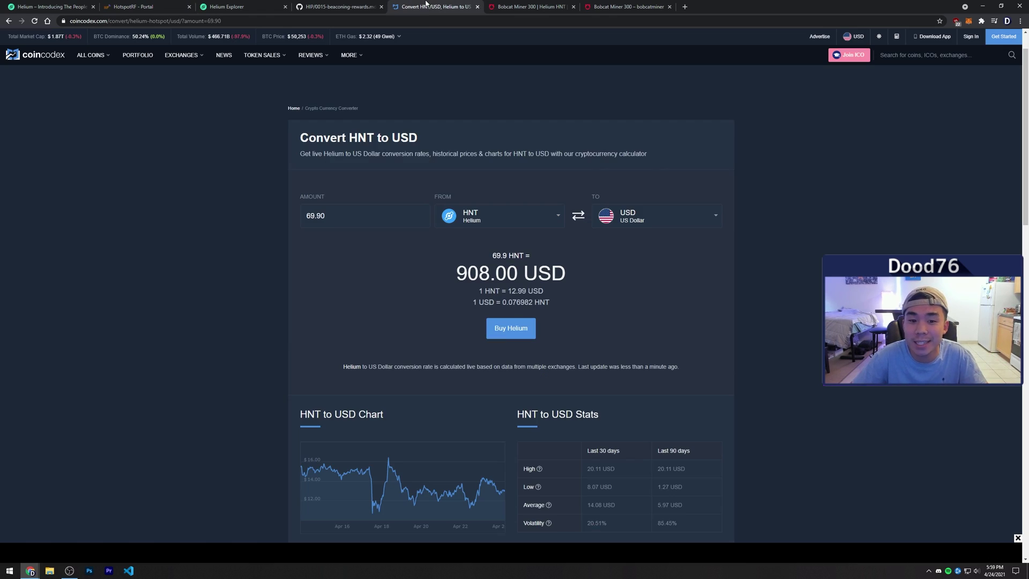
left_click(432, 6)
triple_click(394, 216)
type("8.05")
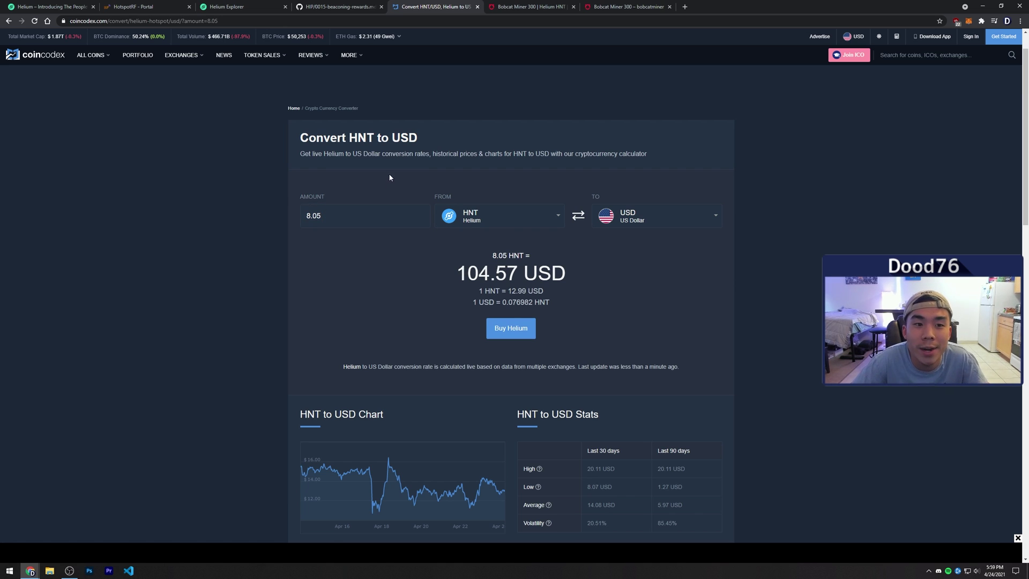
left_click(117, 7)
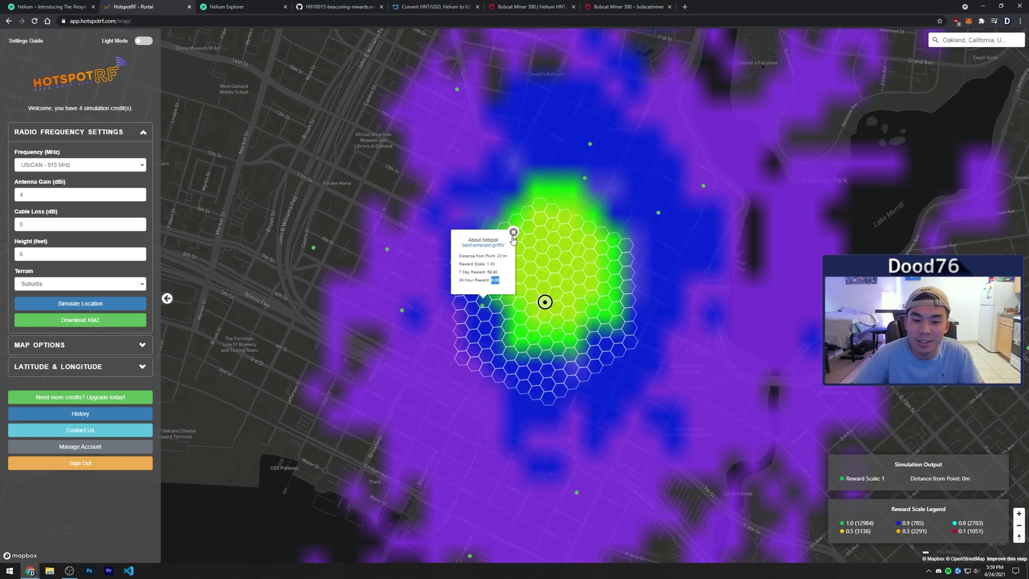
Copy massive-mahogany-elk's 55.14 HNT reward into the converter for 716.27 USD.
left_click(515, 231)
left_click(659, 214)
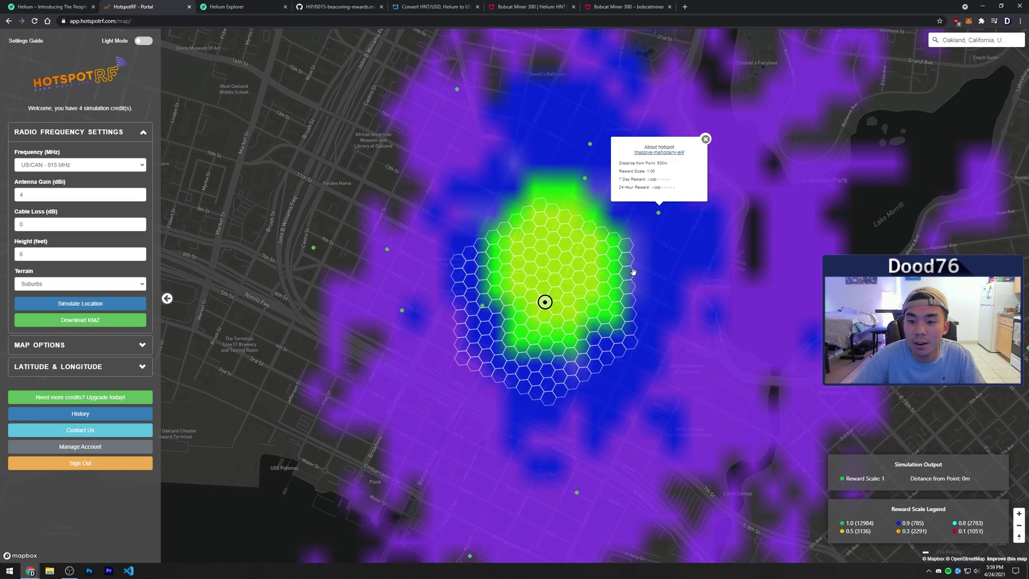
double_click(663, 179)
key("ctrl+c")
left_click(434, 6)
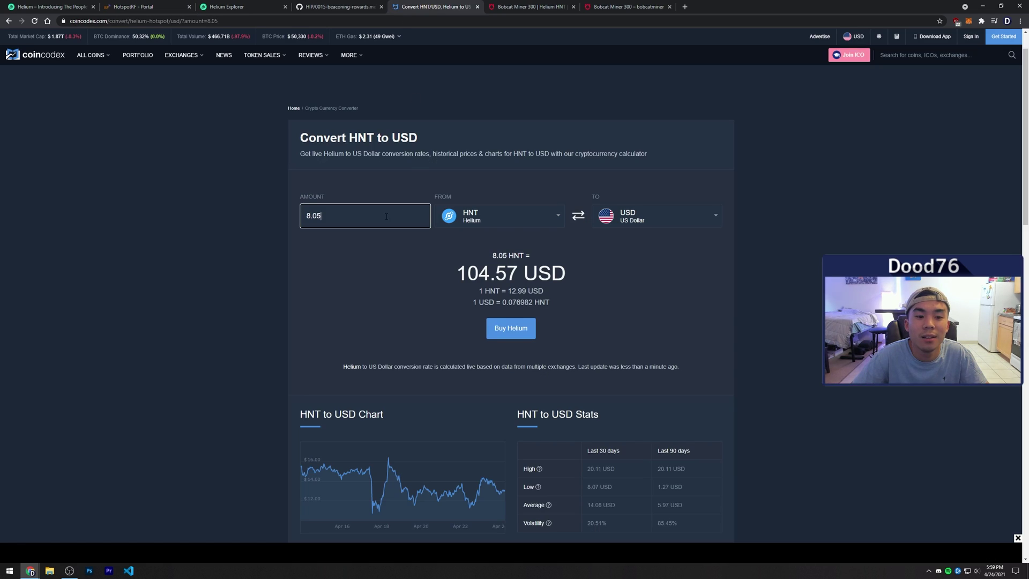
key("ctrl+a")
key("ctrl+v")
left_click(132, 7)
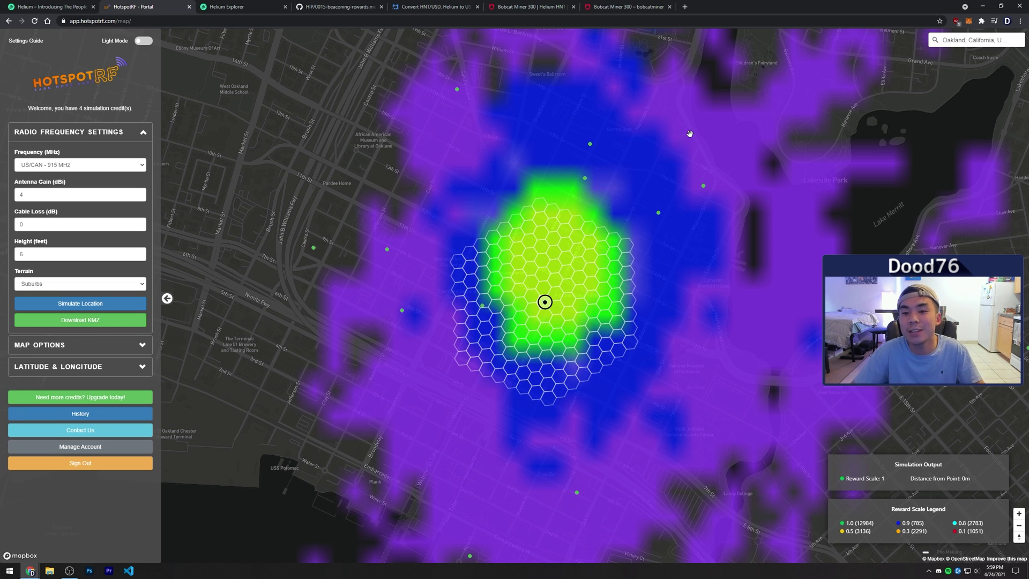
left_click_drag(661, 304, 639, 321)
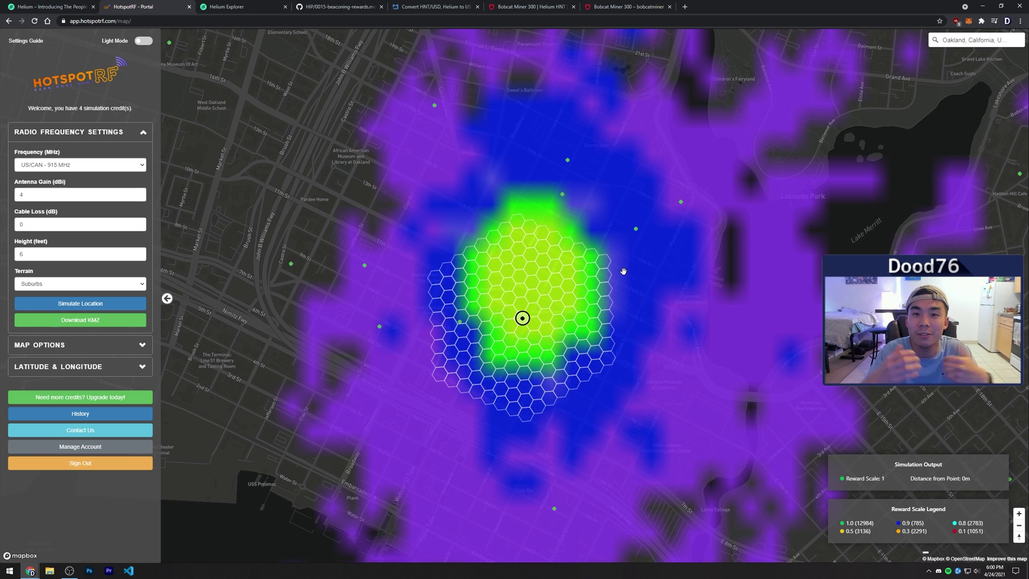
left_click(379, 327)
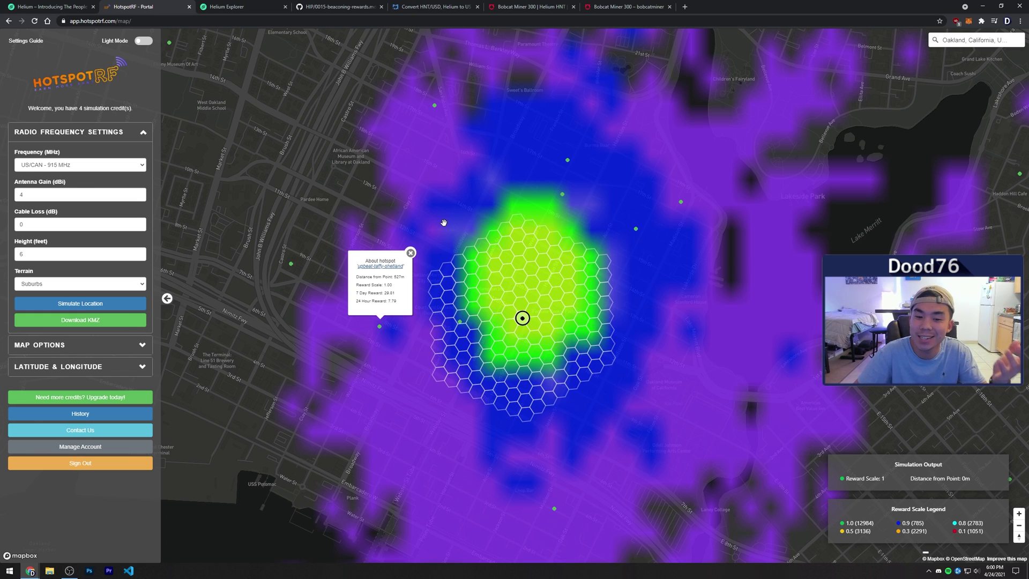
left_click(411, 254)
left_click_drag(494, 236, 470, 248)
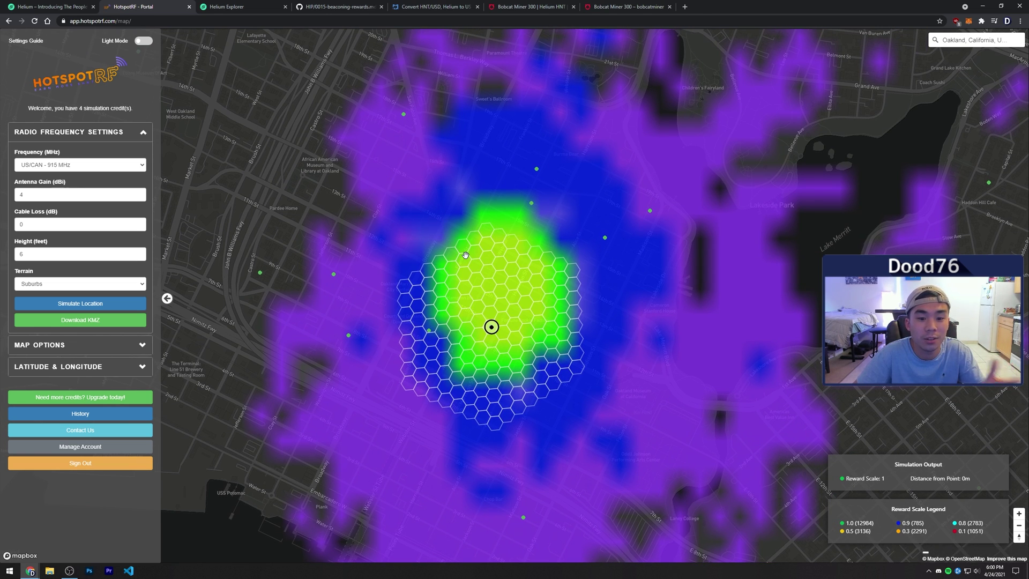
scroll(494, 280, "down", 2)
scroll(494, 280, "down", 1)
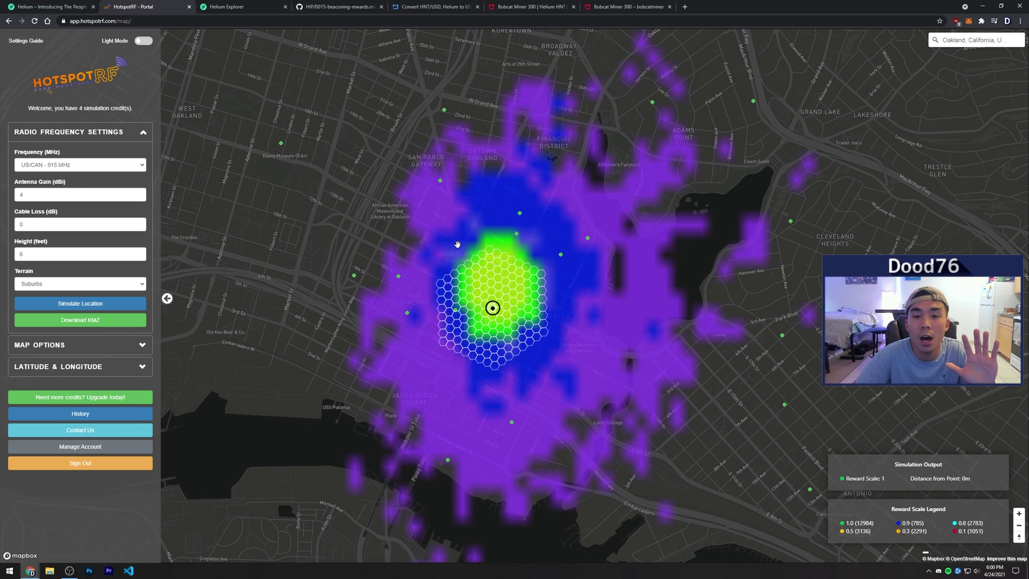
Open Helium Explorer's hotspot map over Oakland, show offline hotspots, and select Bent Emerald Griffin.
left_click(242, 5)
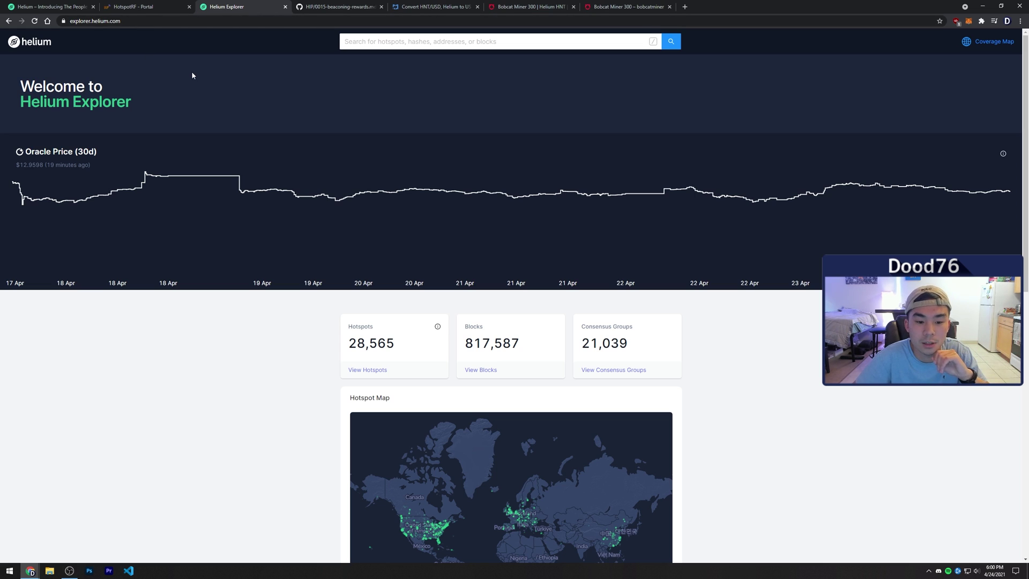
scroll(731, 330, "down", 2)
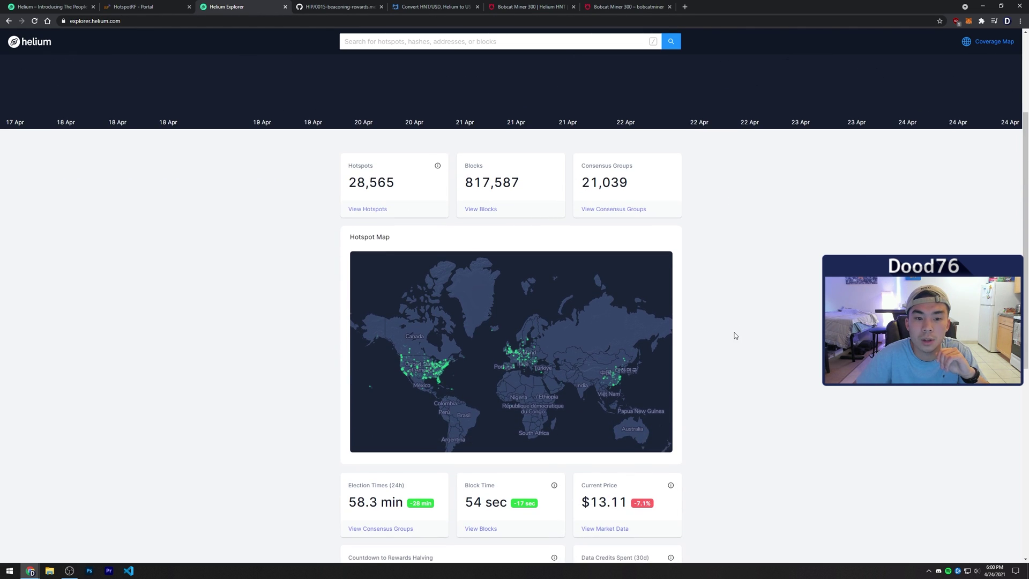
left_click(499, 297)
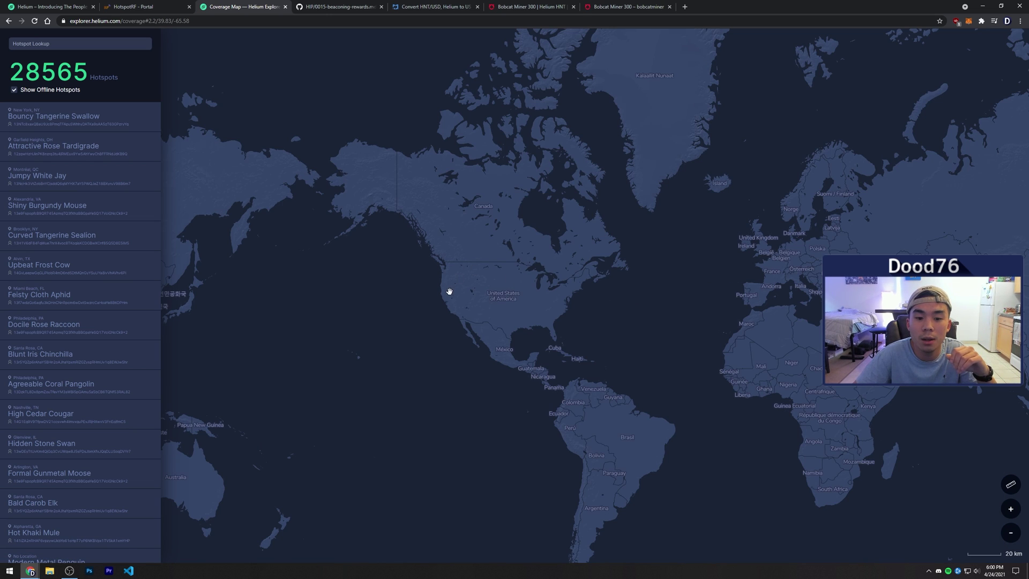
scroll(440, 302, "up", 2)
scroll(441, 300, "up", 2)
scroll(441, 298, "up", 2)
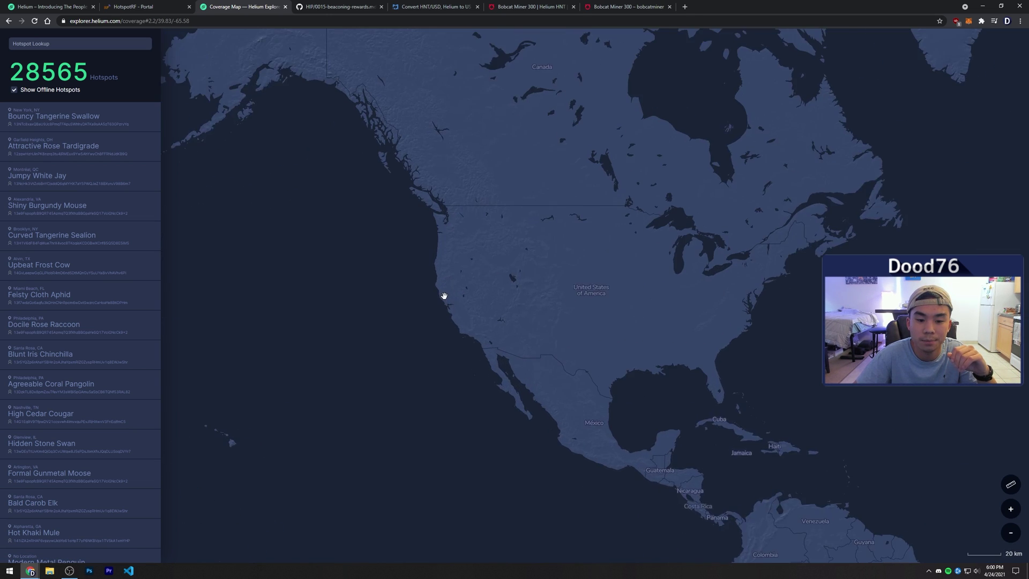
scroll(440, 297, "up", 2)
scroll(441, 297, "up", 2)
scroll(466, 337, "up", 2)
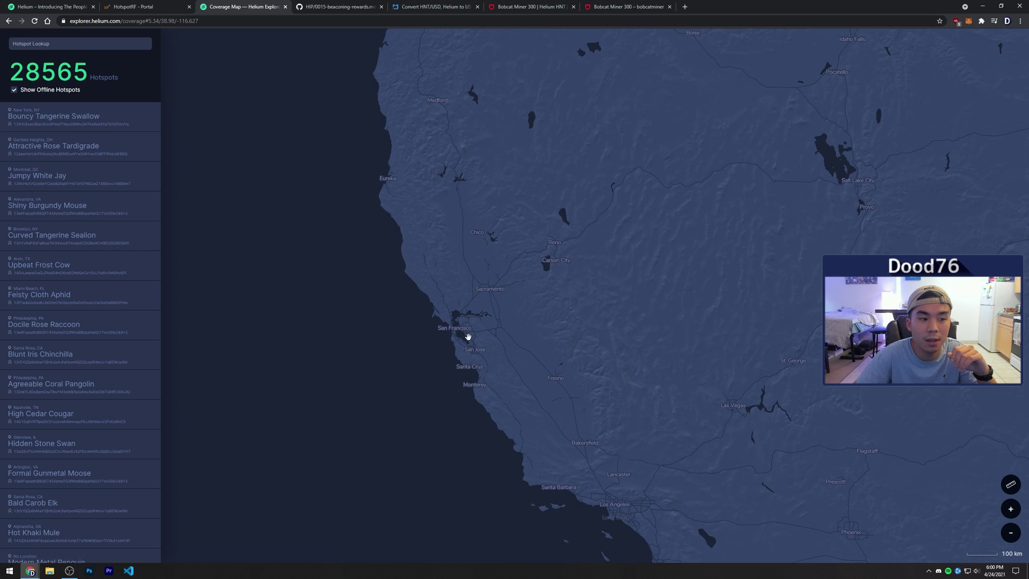
scroll(466, 336, "up", 2)
scroll(458, 330, "up", 2)
scroll(458, 326, "up", 2)
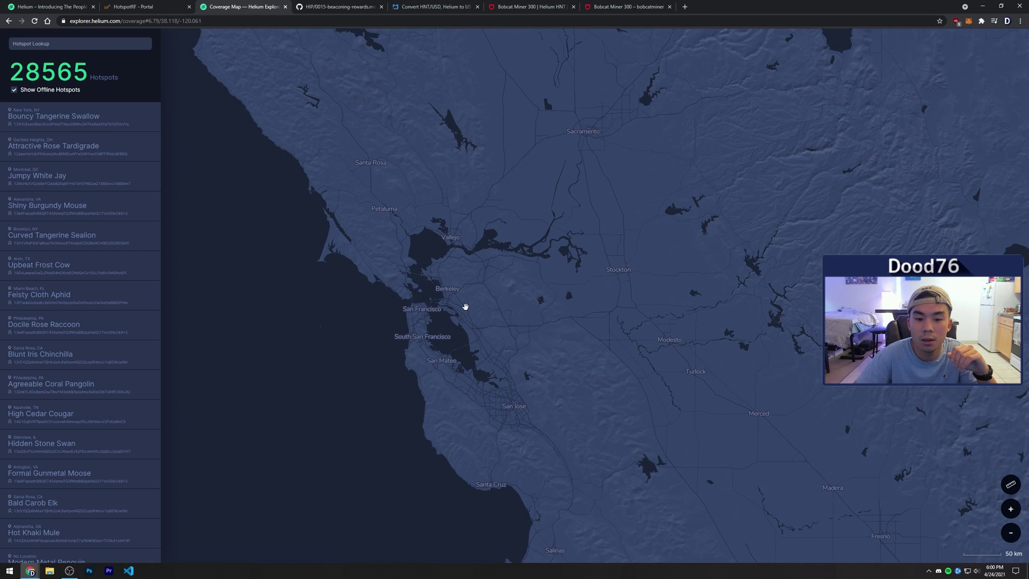
left_click_drag(463, 308, 523, 300)
left_click(14, 91)
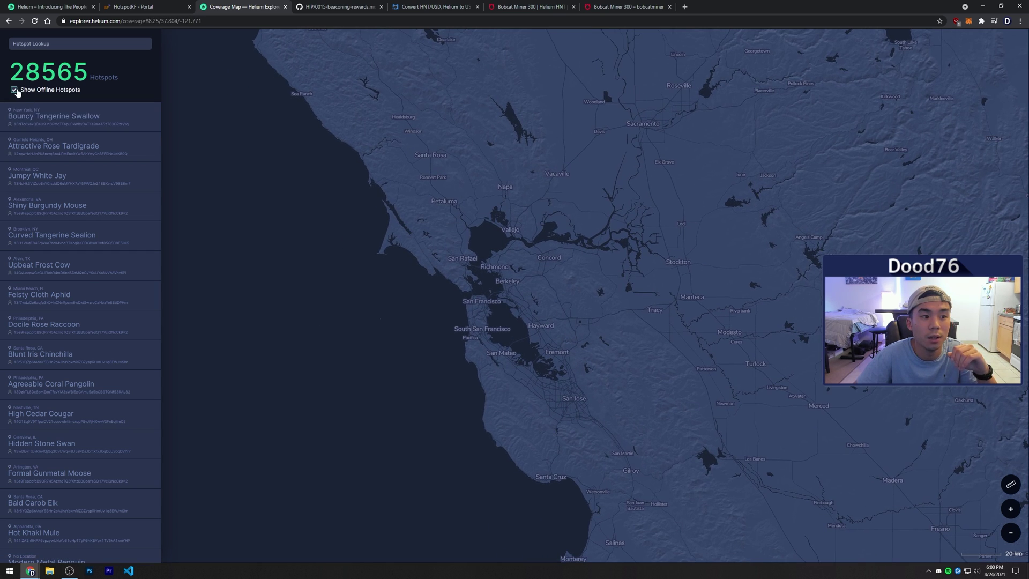
scroll(547, 337, "up", 1)
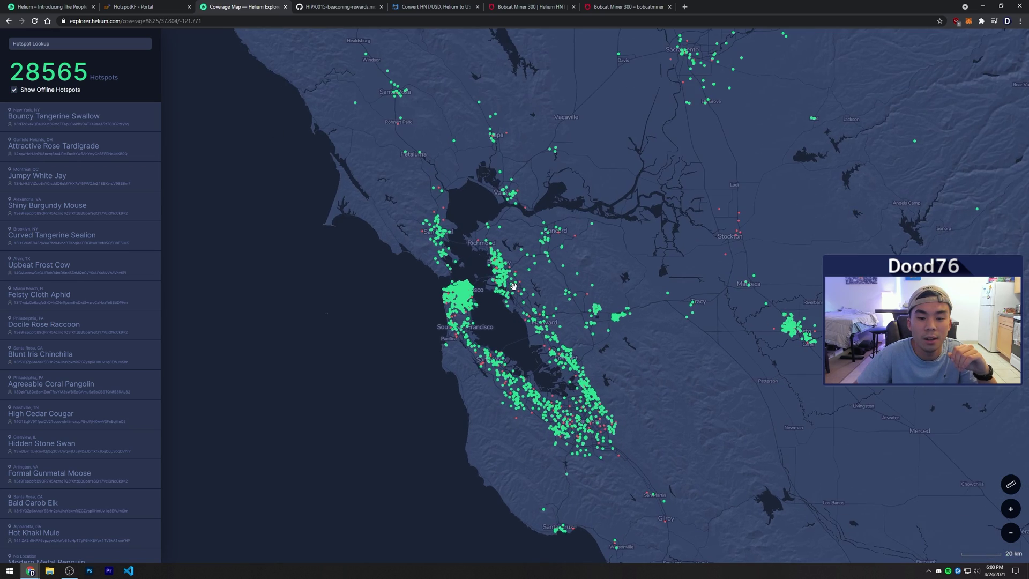
scroll(539, 326, "up", 1)
scroll(531, 314, "up", 1)
scroll(518, 293, "up", 1)
scroll(519, 293, "up", 1)
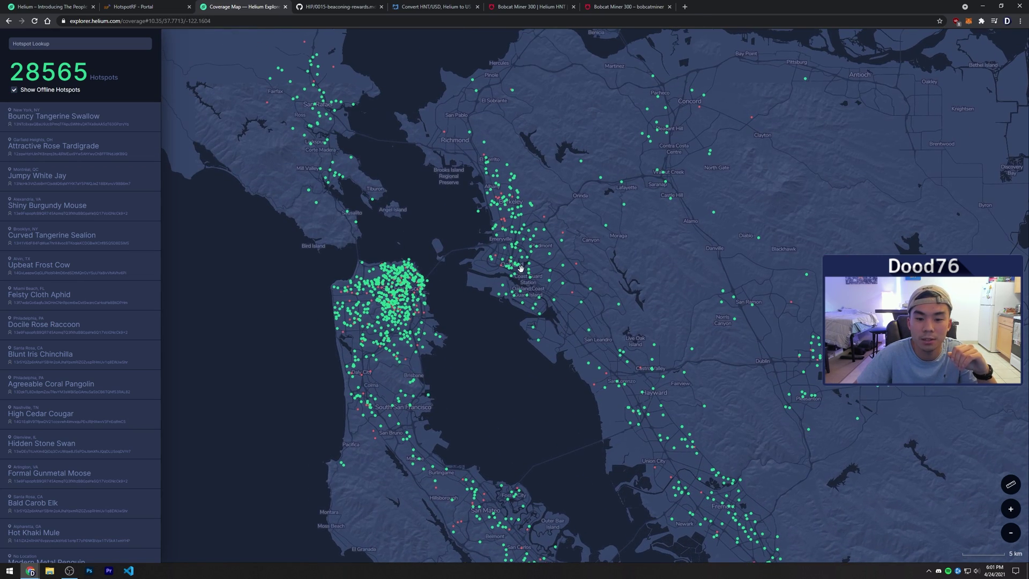
scroll(510, 282, "up", 1)
scroll(499, 270, "up", 1)
scroll(485, 259, "up", 1)
scroll(485, 259, "up", 1)
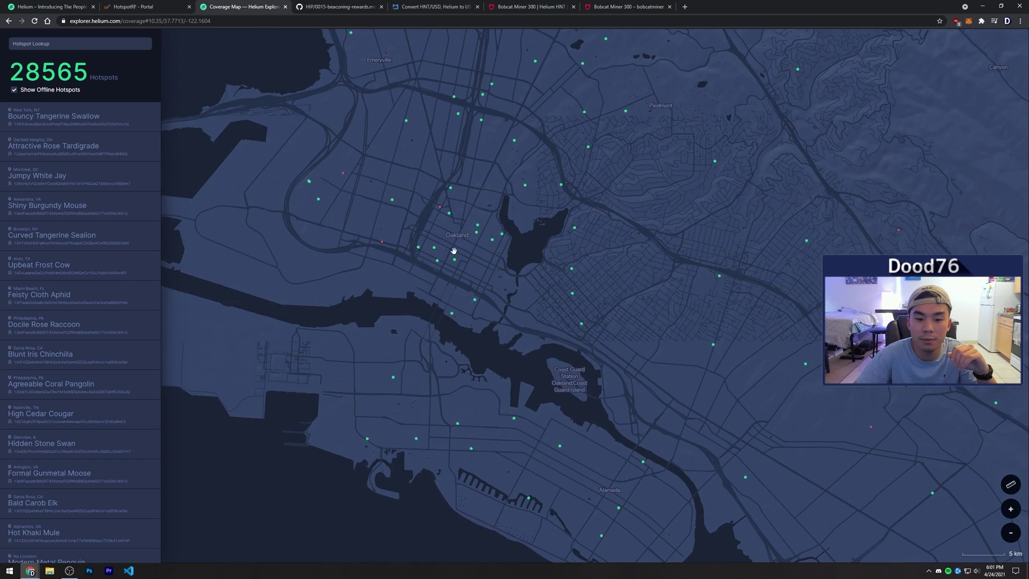
scroll(455, 248, "up", 1)
scroll(535, 278, "up", 1)
scroll(534, 278, "up", 1)
scroll(525, 281, "up", 1)
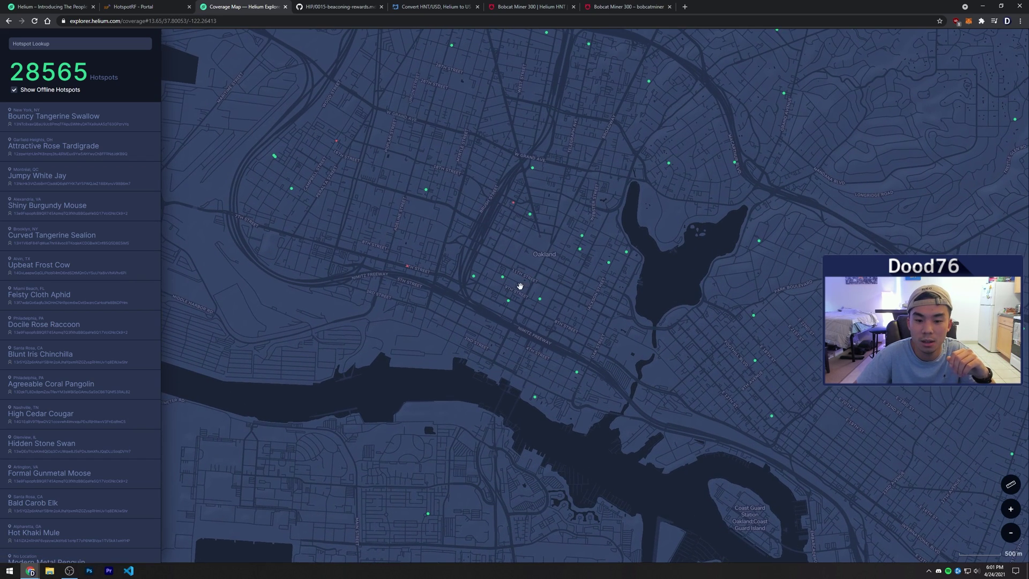
left_click(506, 300)
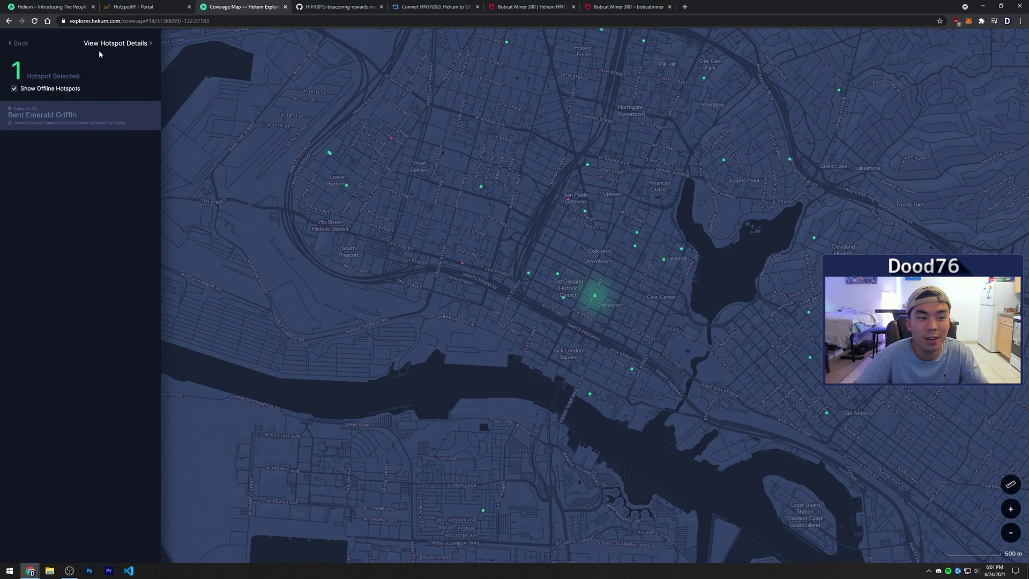
Check Bent Emerald Griffin's details, nearby hotspots and witnesses, then close its page.
left_click(115, 44)
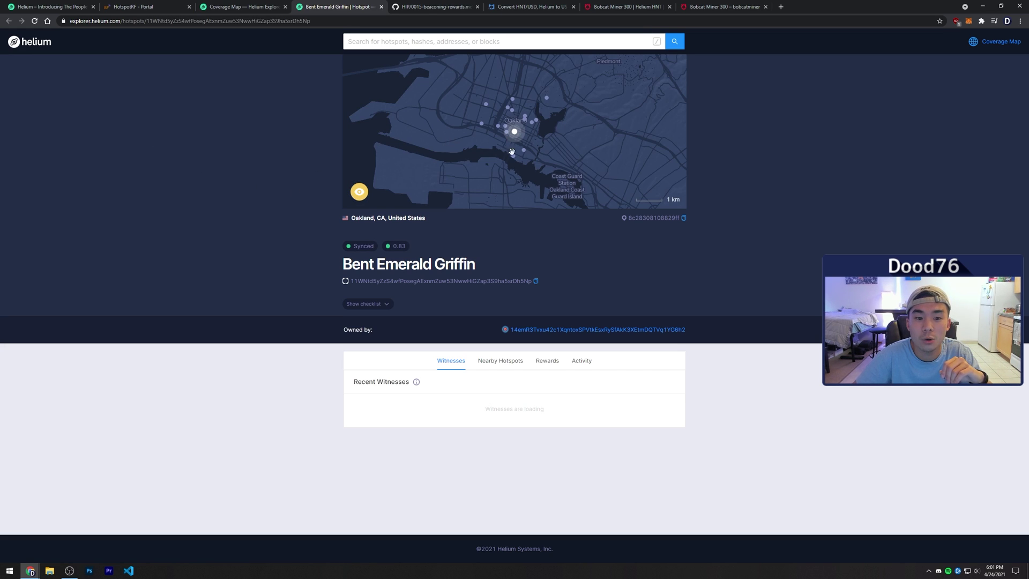
left_click(490, 361)
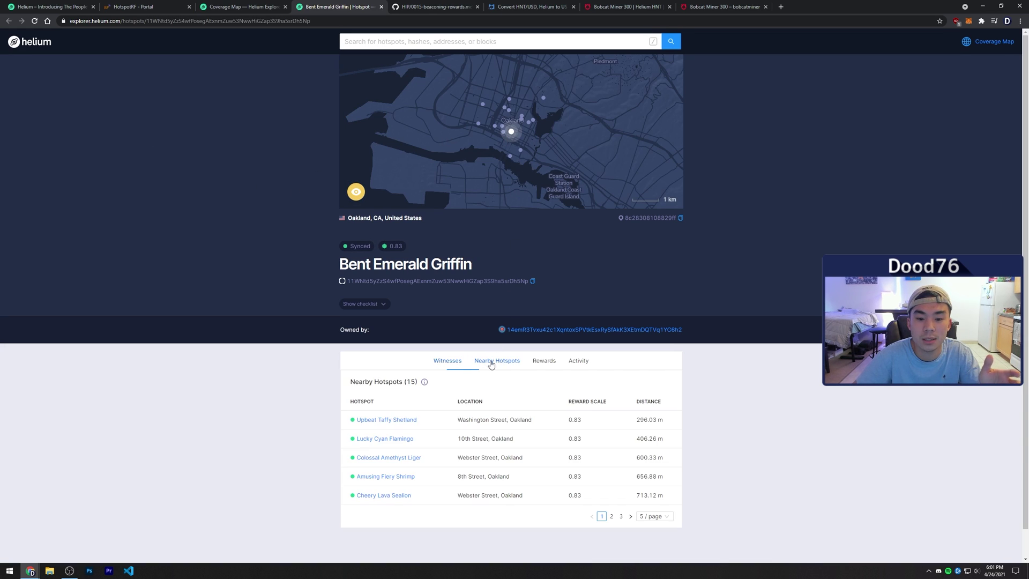
left_click(454, 362)
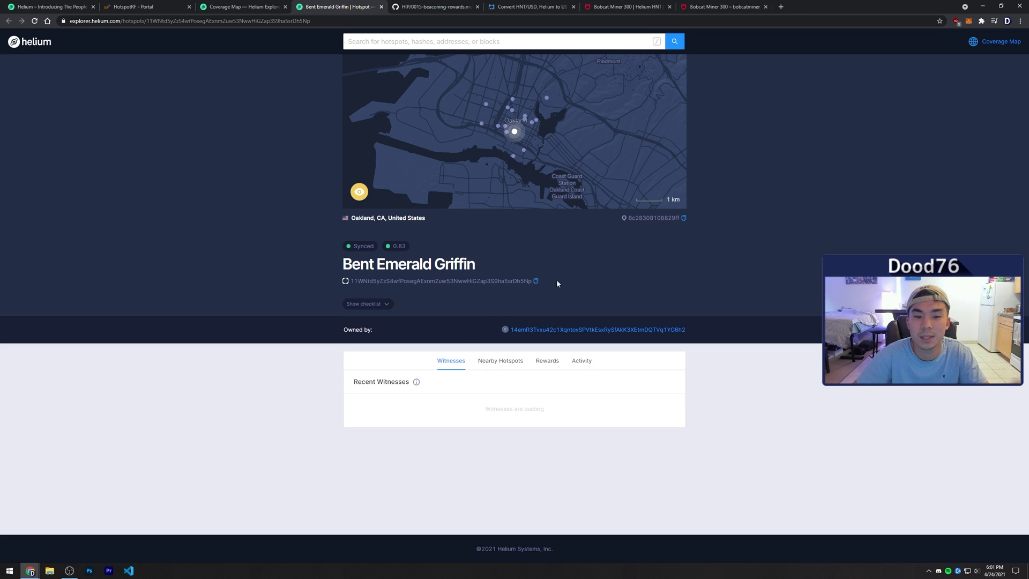
key("ctrl+w")
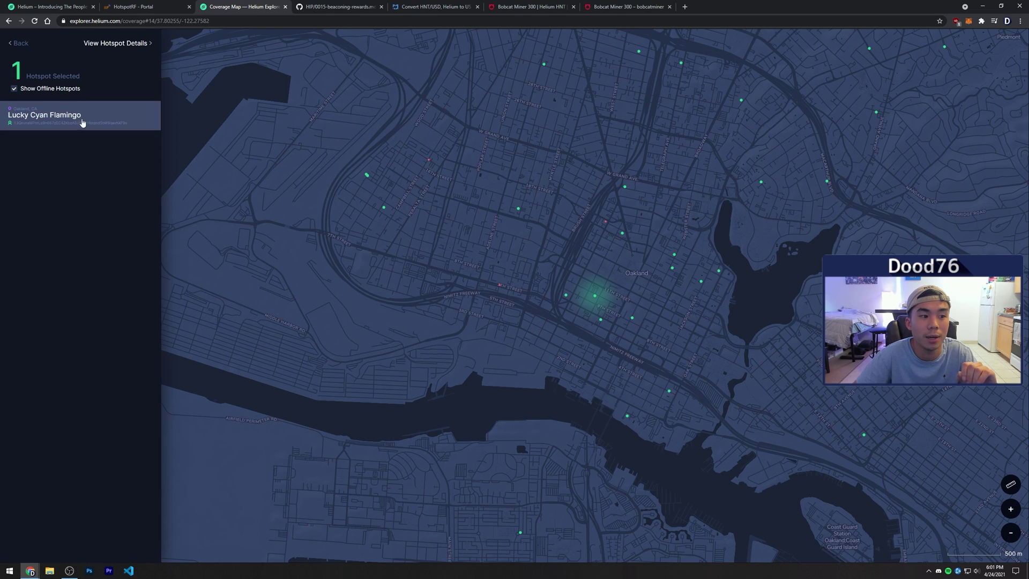
Open Lucky Cyan Flamingo's hotspot details, nearby hotspots and rewards.
left_click(135, 45)
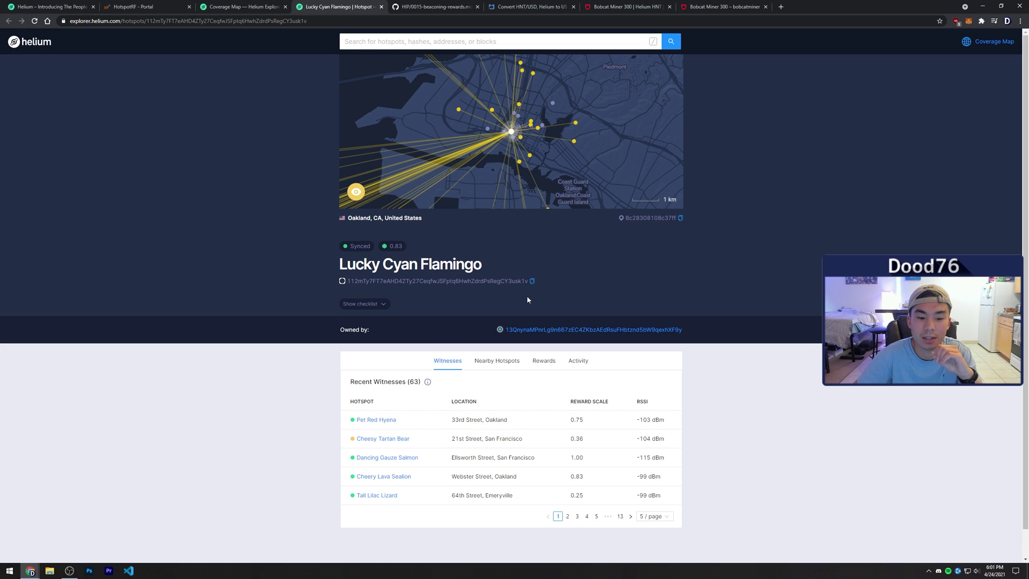
left_click(489, 363)
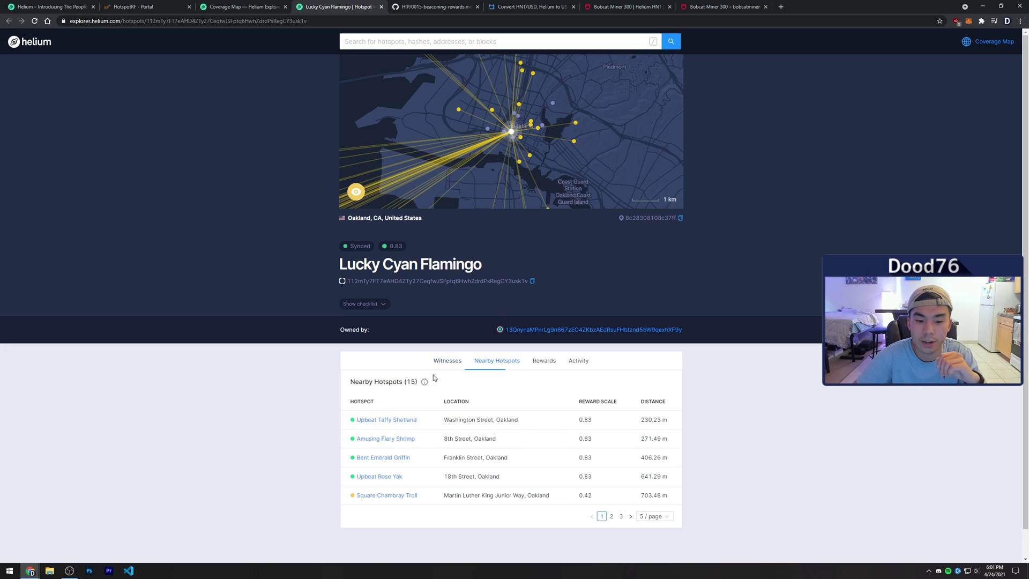
left_click(535, 363)
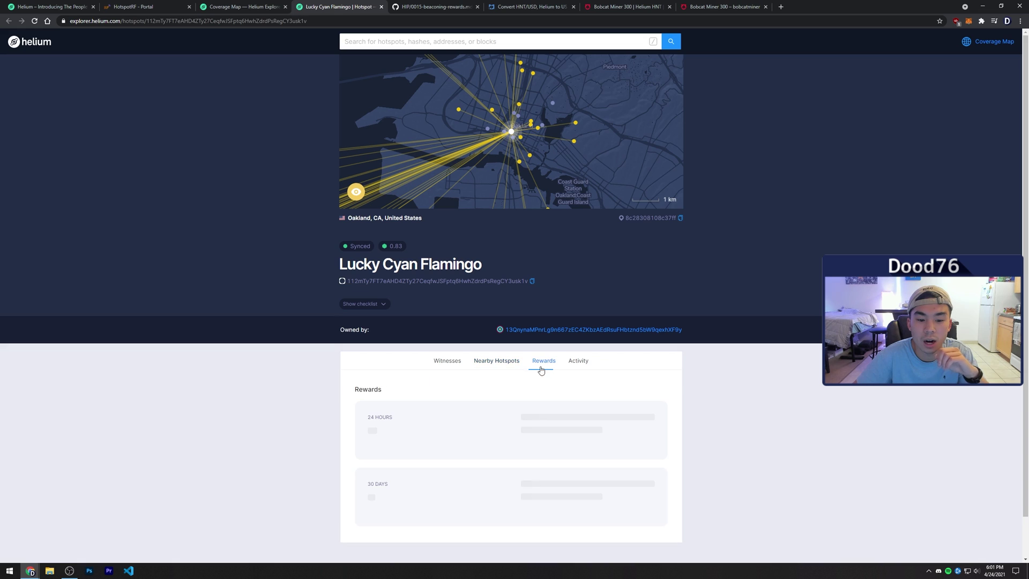
scroll(496, 389, "down", 2)
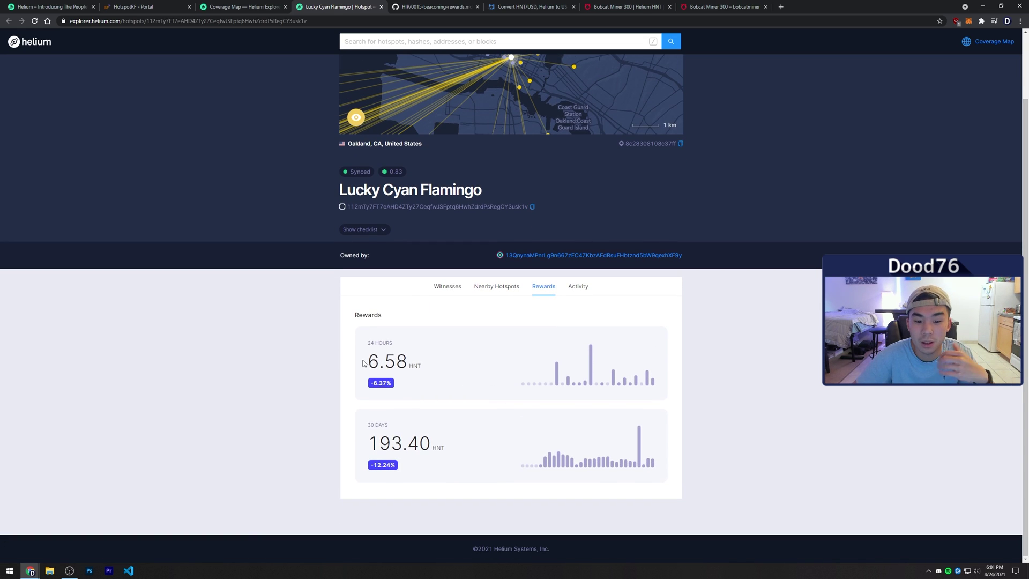
Copy Lucky Cyan Flamingo's 6.58 HNT 24-hour reward total.
left_click_drag(363, 364, 408, 363)
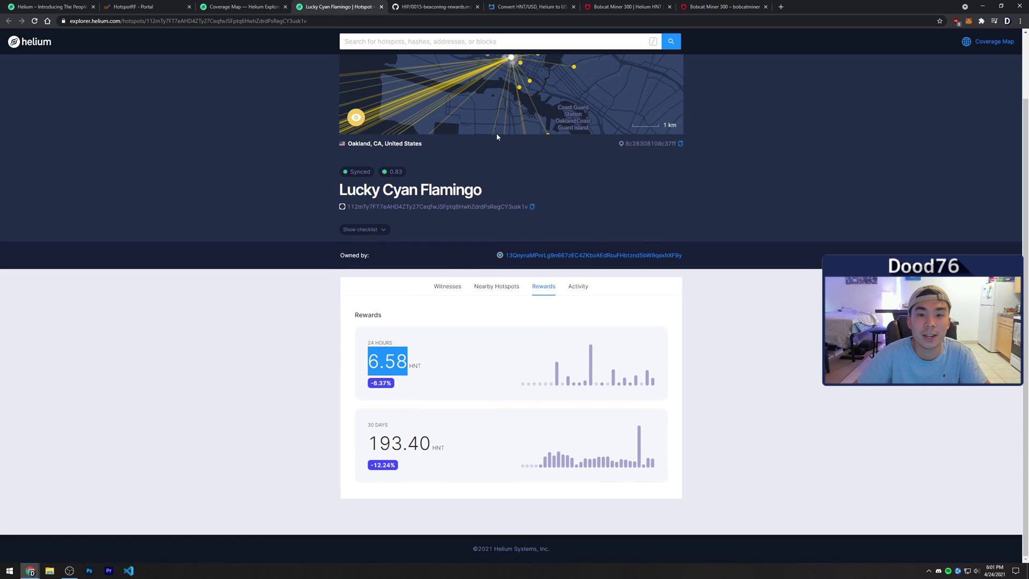
key("ctrl+c")
left_click(531, 7)
Convert the 6.58 HNT daily reward in CoinCodex, giving 85.47 USD.
triple_click(361, 216)
key("ctrl+v")
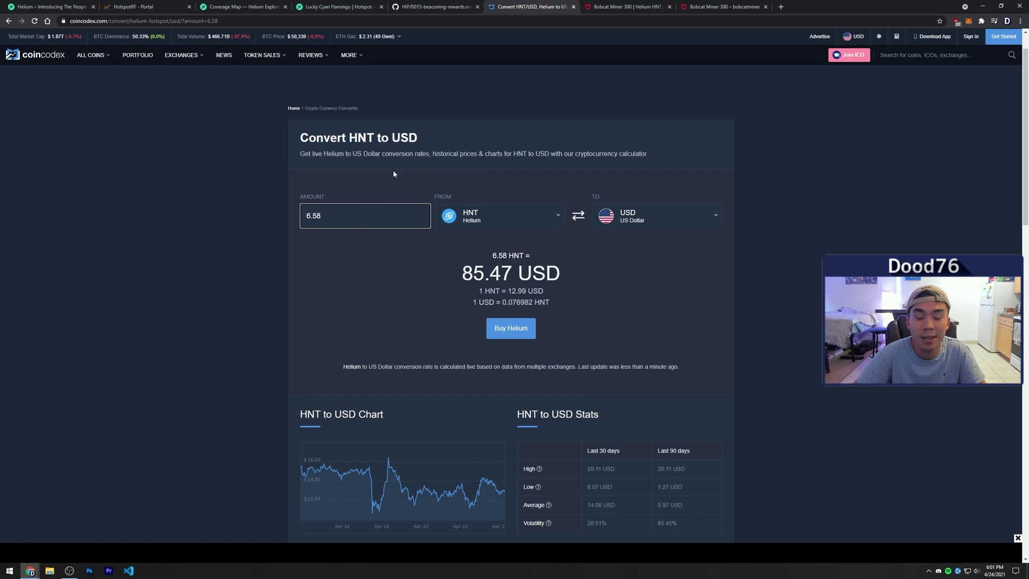
left_click(334, 7)
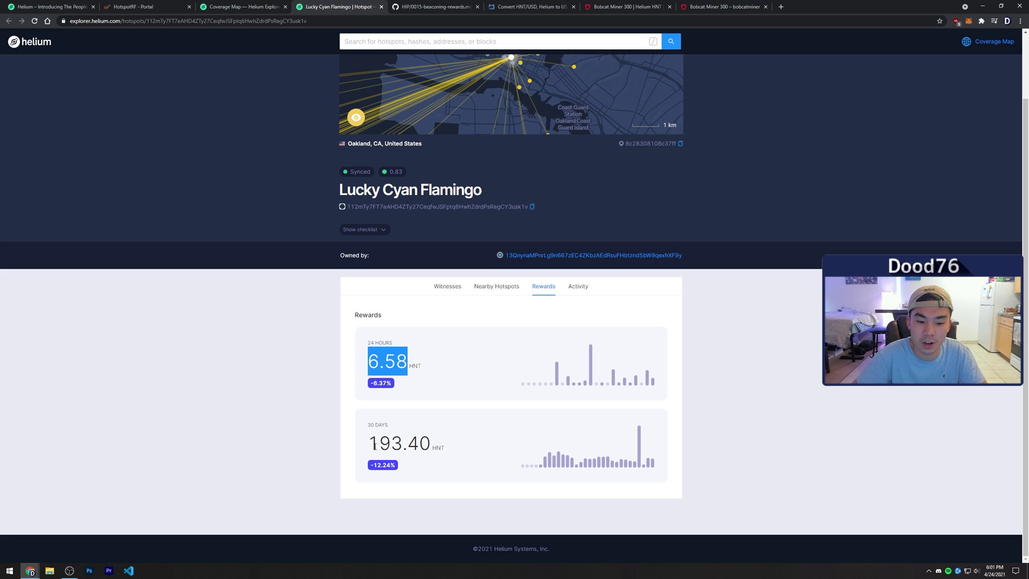
Convert the 193.40 HNT 30-day reward, giving 2,512.27 USD.
left_click_drag(374, 444, 430, 449)
left_click(535, 6)
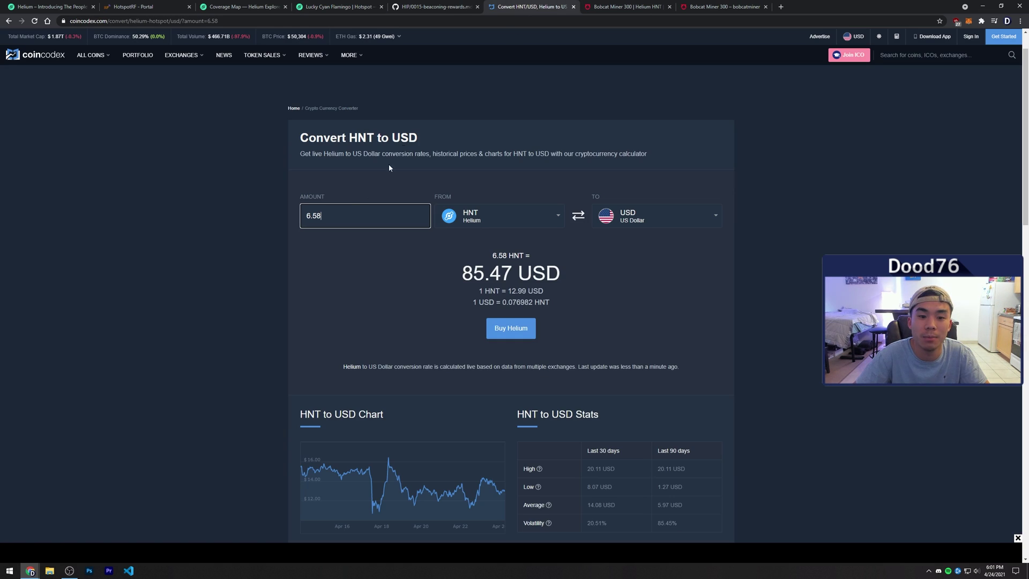
key("ctrl+v")
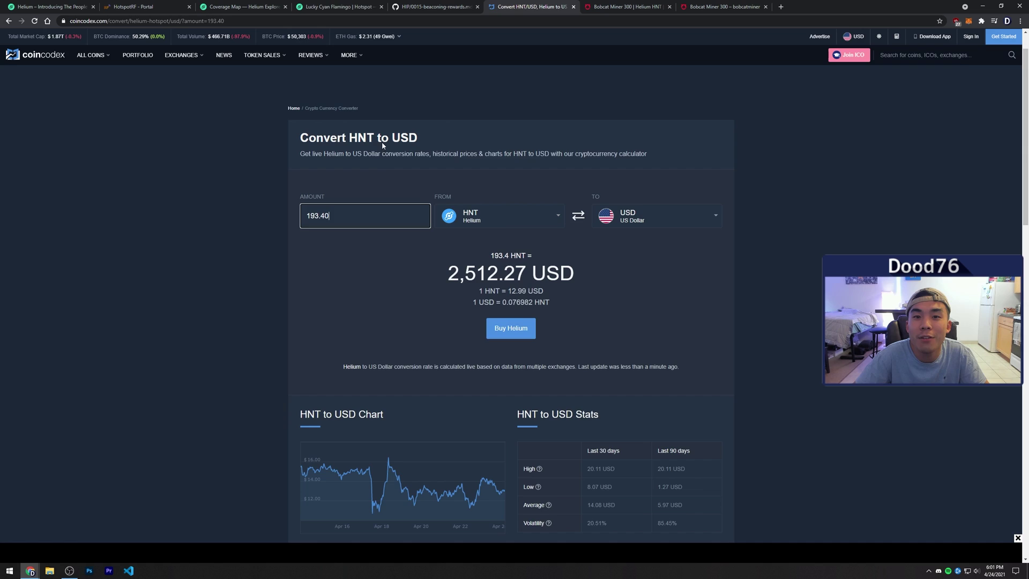
left_click(338, 6)
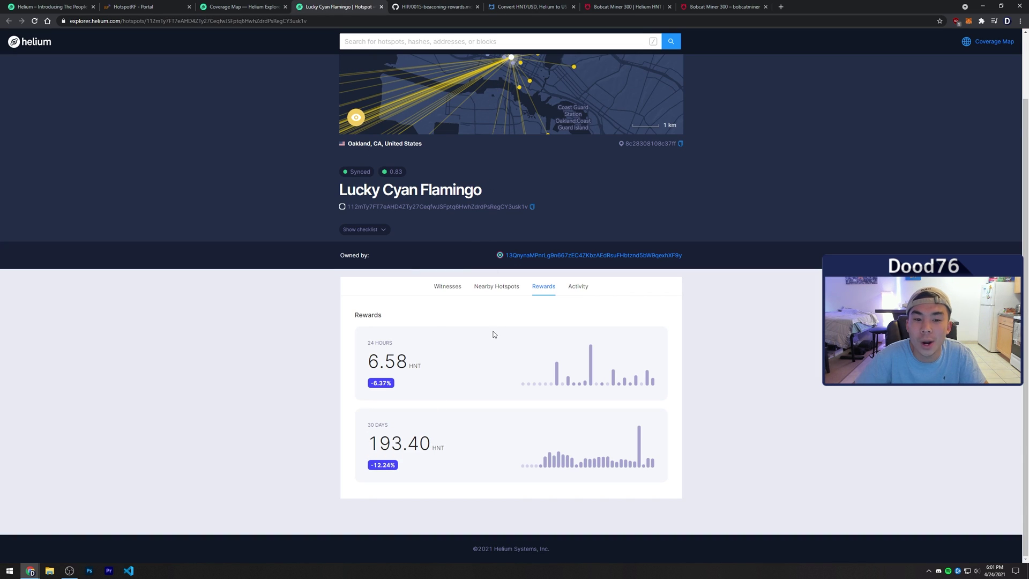
scroll(490, 377, "up", 1)
scroll(488, 378, "up", 1)
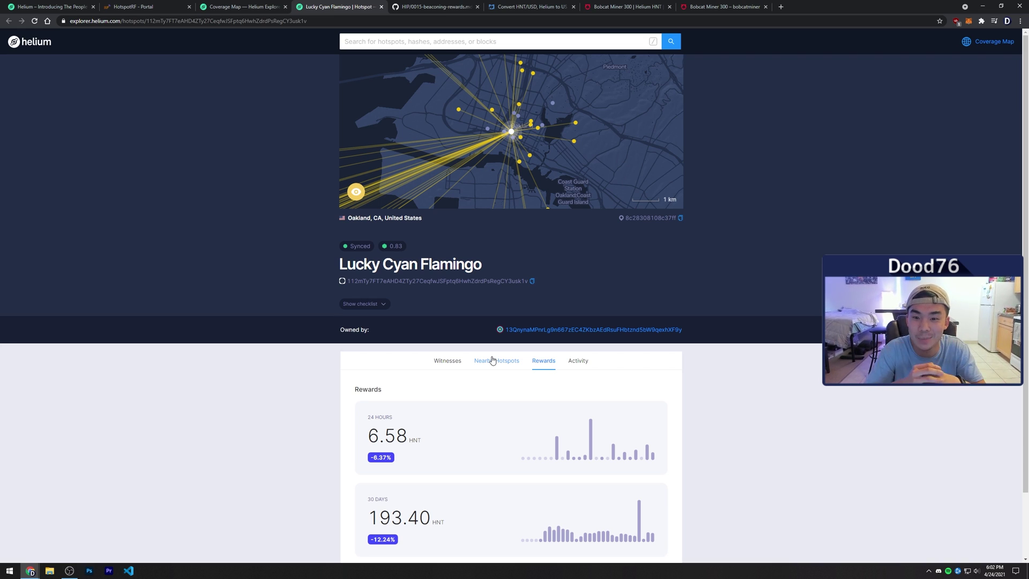
Switch to the GitHub HIP/0015-beaconing-rewards proposal tab.
left_click(439, 9)
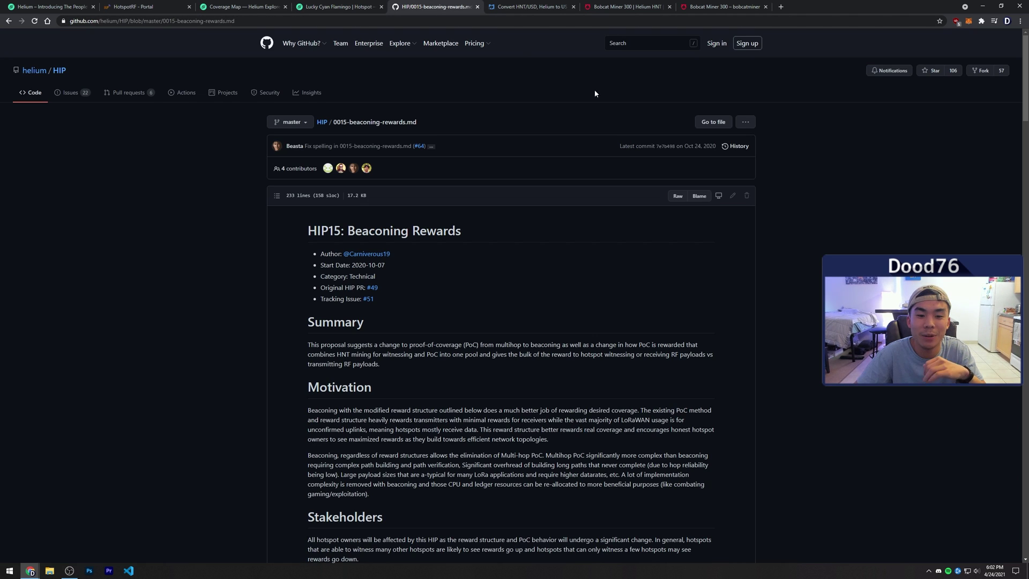
scroll(1002, 102, "down", 5)
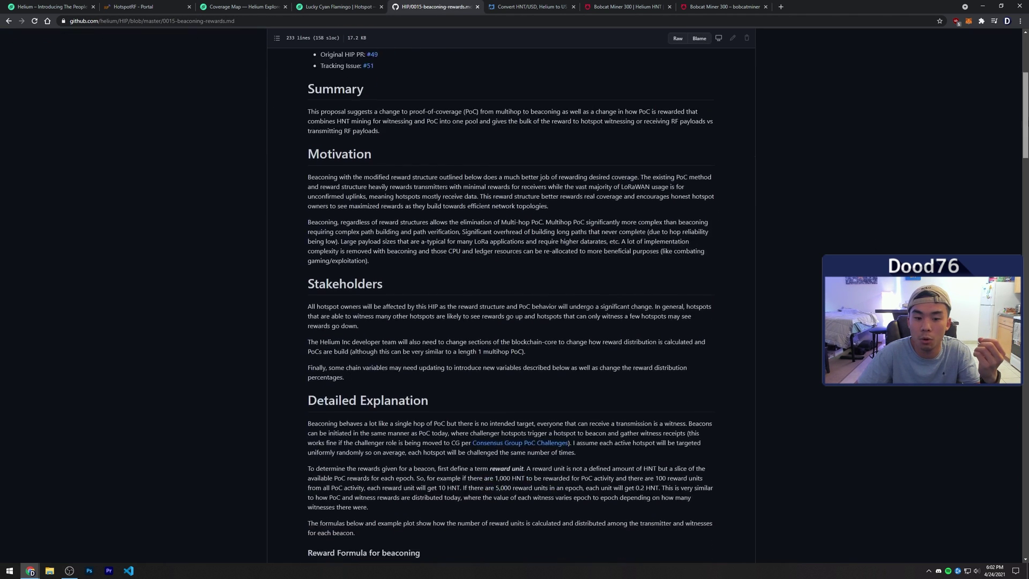
scroll(822, 227, "down", 3)
scroll(823, 227, "up", 2)
scroll(823, 228, "up", 4)
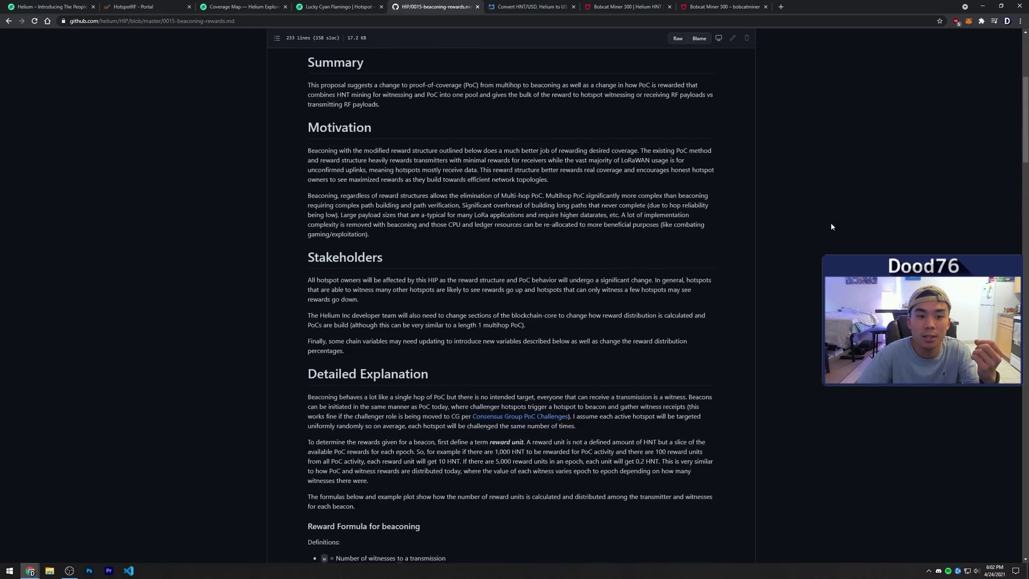
scroll(828, 225, "up", 2)
scroll(1018, 184, "down", 5)
scroll(1018, 185, "down", 3)
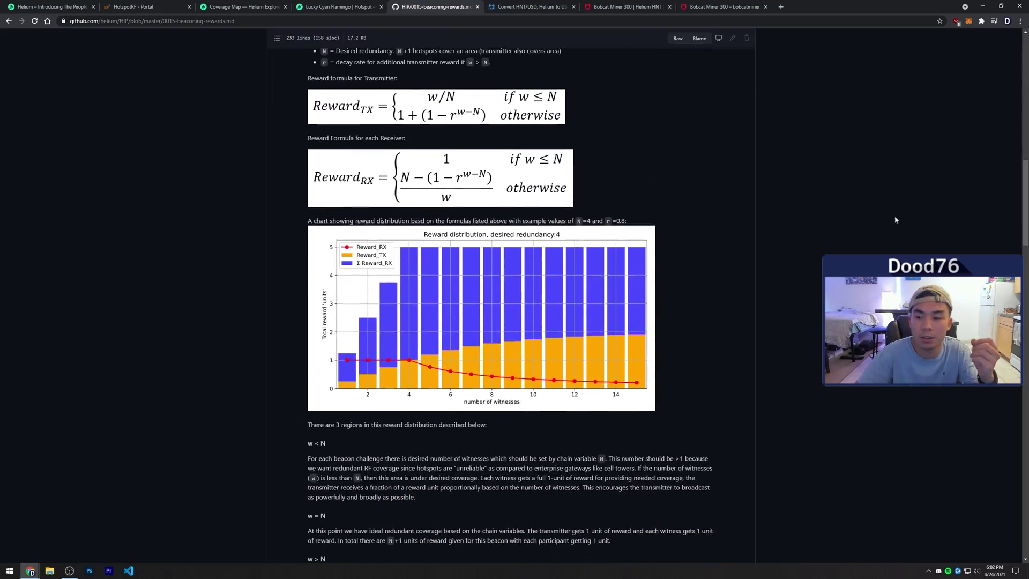
scroll(1018, 184, "up", 1)
scroll(1018, 184, "up", 8)
scroll(965, 241, "down", 5)
scroll(805, 322, "down", 4)
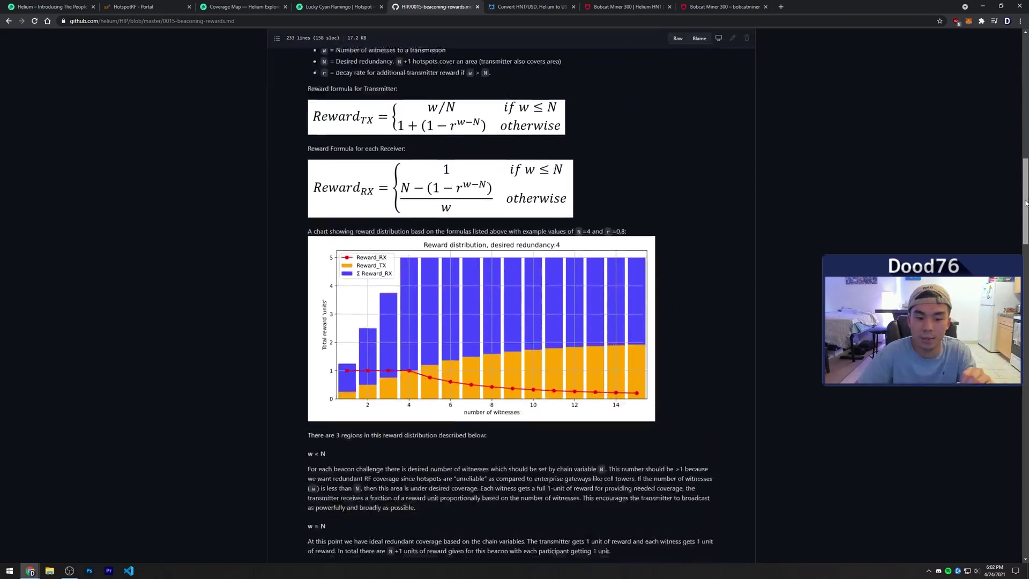
scroll(552, 372, "down", 1)
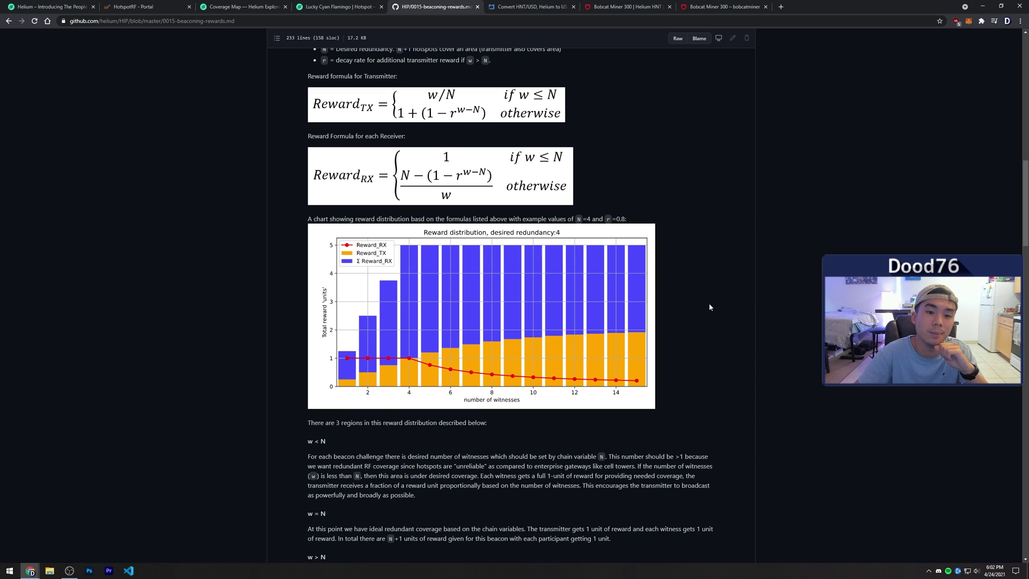
scroll(705, 296, "down", 1)
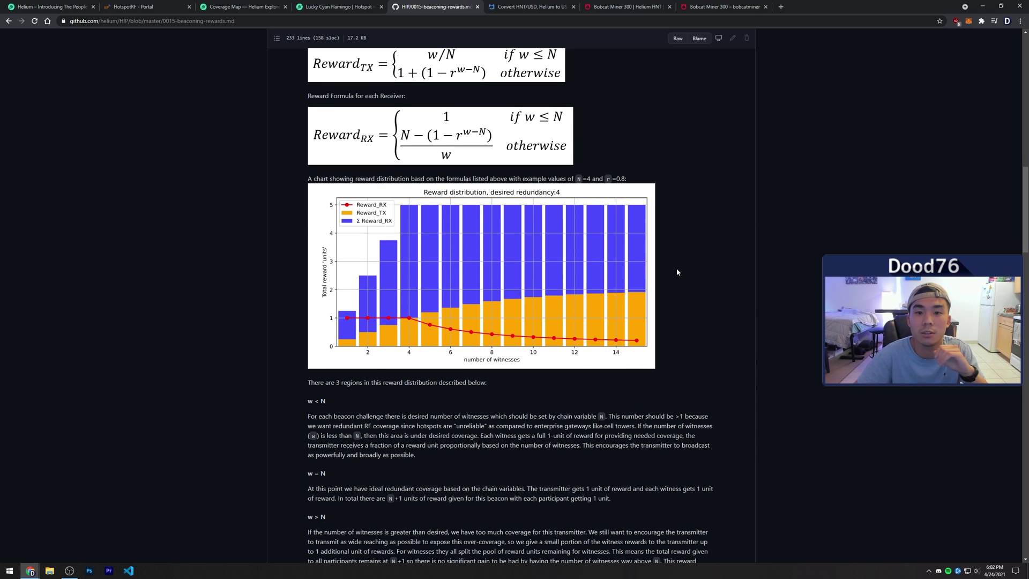
Glance at the Bobcat Miner 300 site, then return to the HotspotRF Oakland heatmap.
left_click(614, 7)
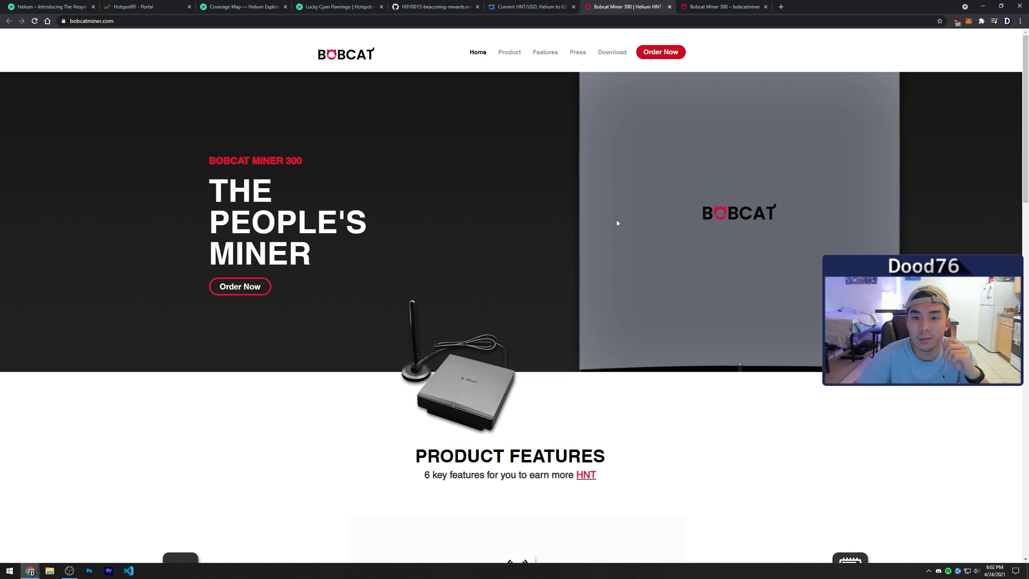
scroll(628, 268, "down", 4)
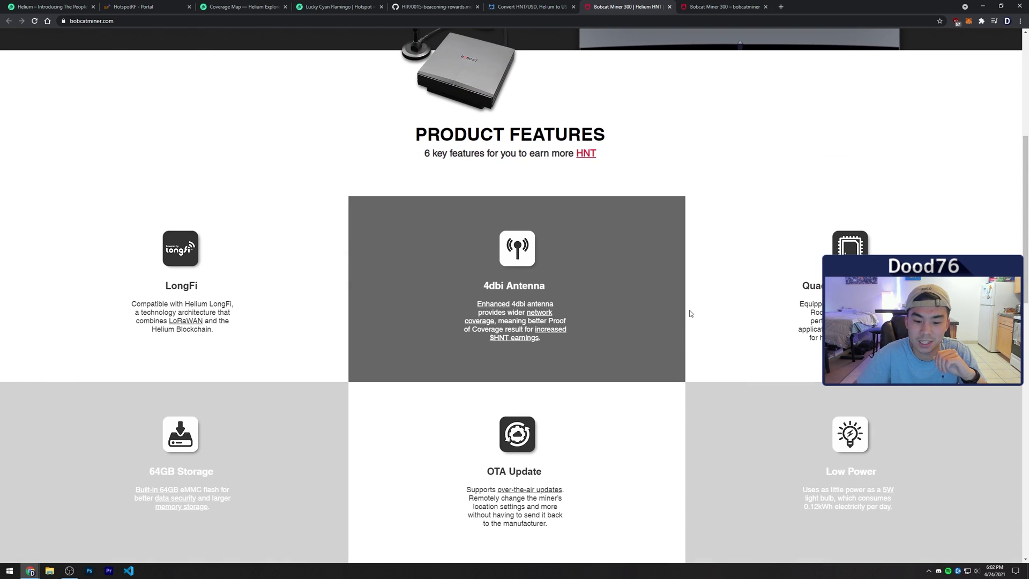
scroll(689, 313, "up", 4)
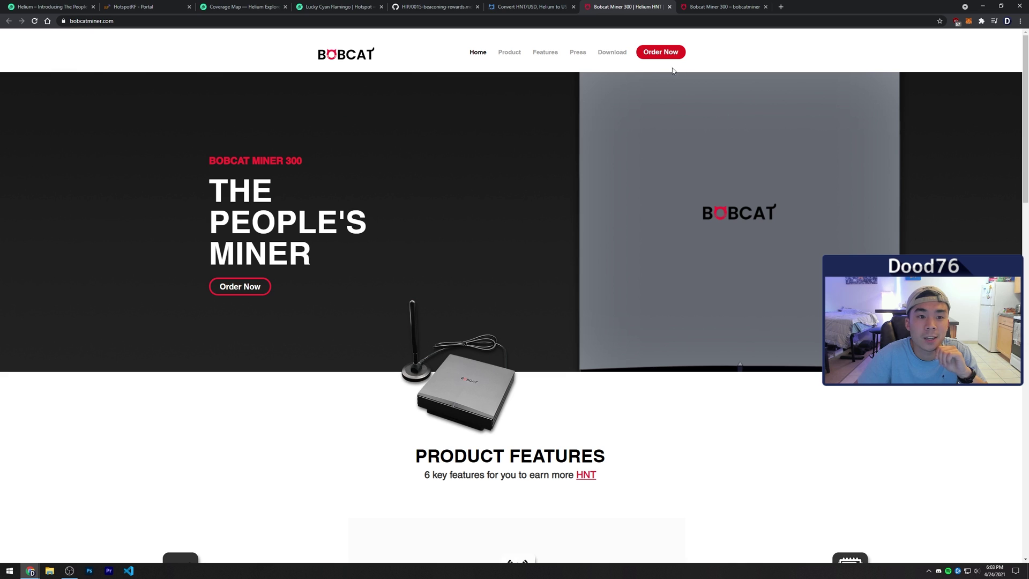
left_click(129, 6)
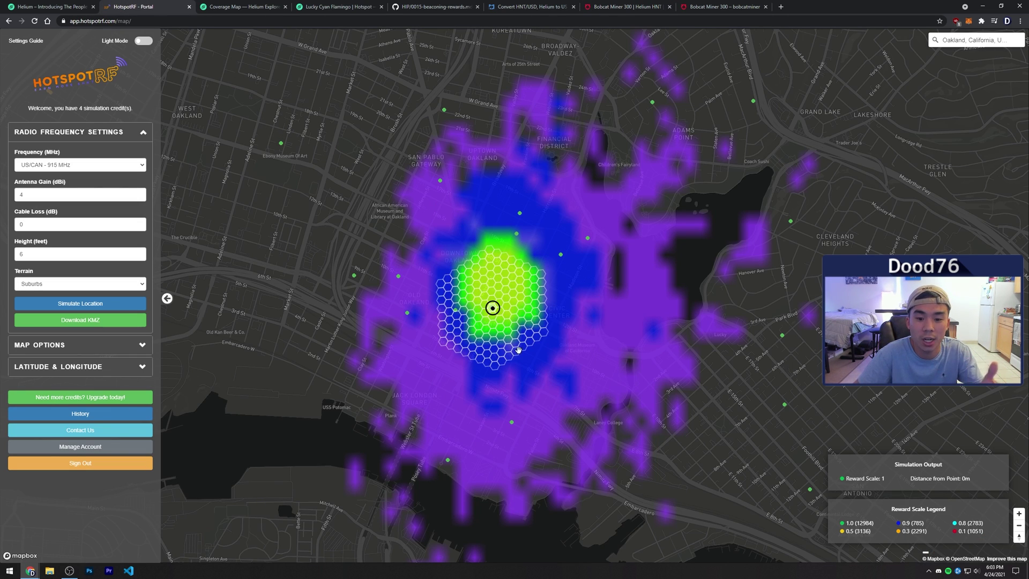
scroll(525, 334, "down", 2)
scroll(525, 334, "down", 2)
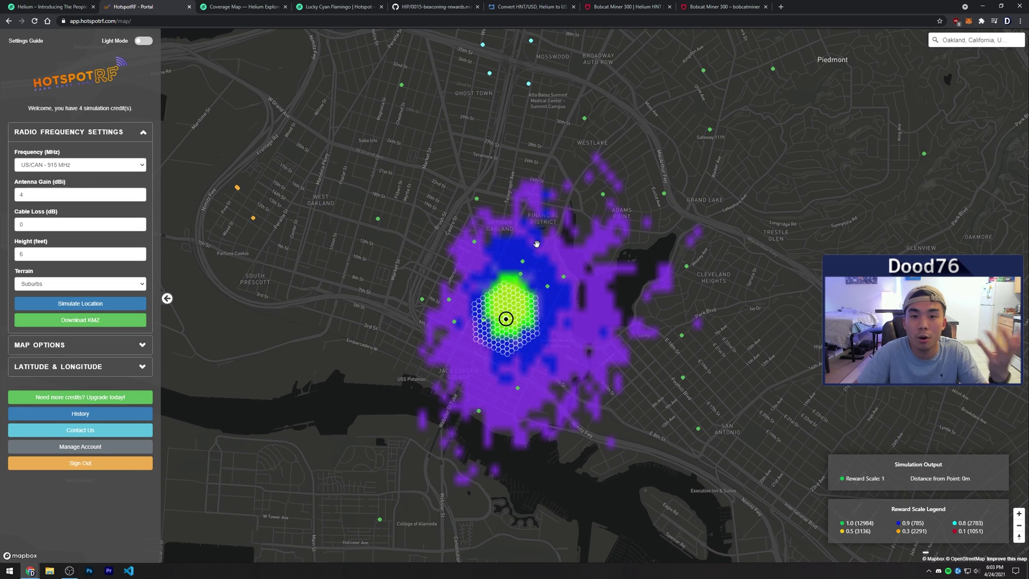